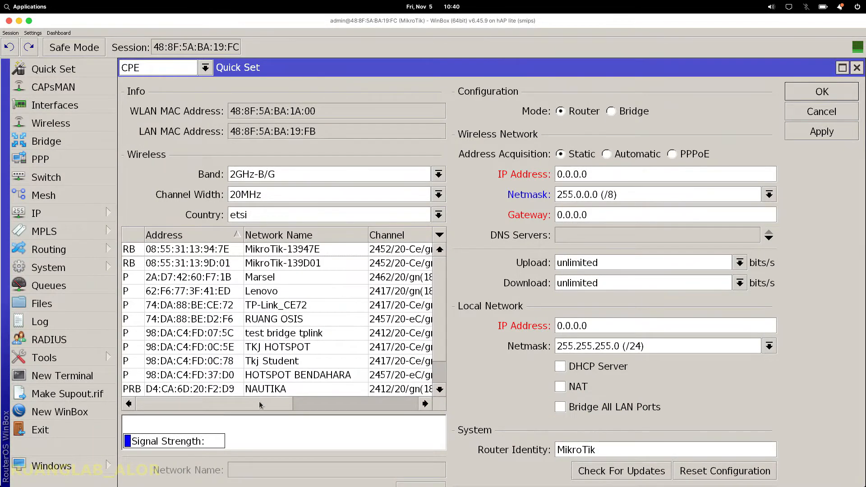
# Step: Close the Quick Set window showing the 2GHz-B/G wireless scan results
pyautogui.moveTo(259, 403); pyautogui.dragTo(418, 362)
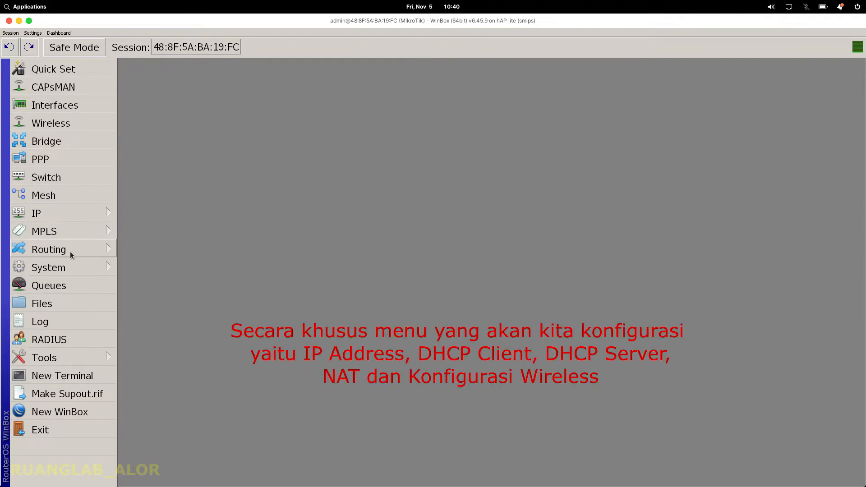
# Step: Look through the IP, Wireless and Interfaces sections of the router
pyautogui.click(82, 215)
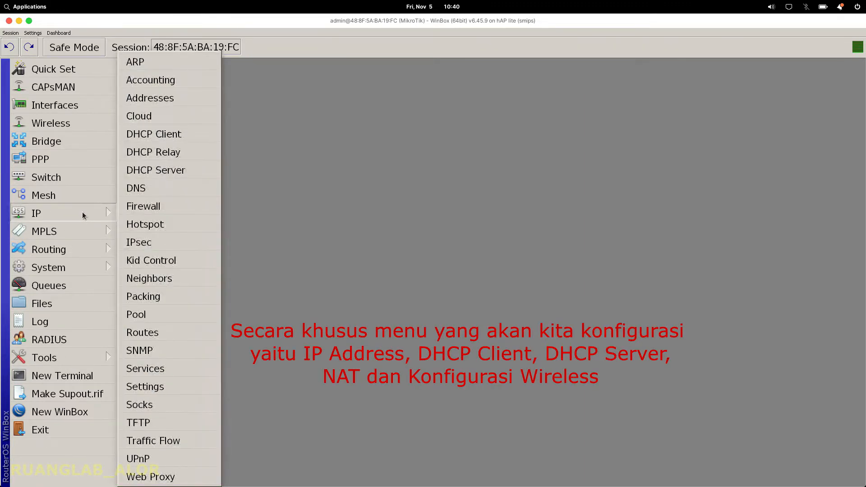
pyautogui.click(79, 118)
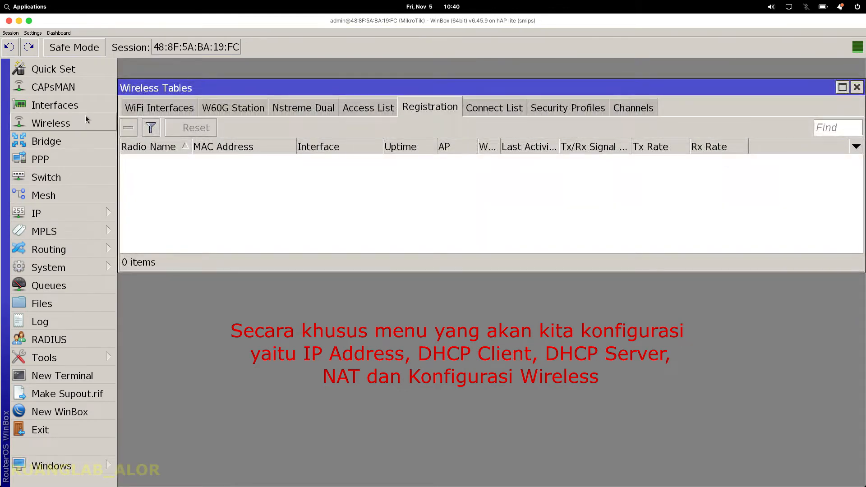
pyautogui.click(130, 108)
pyautogui.click(96, 110)
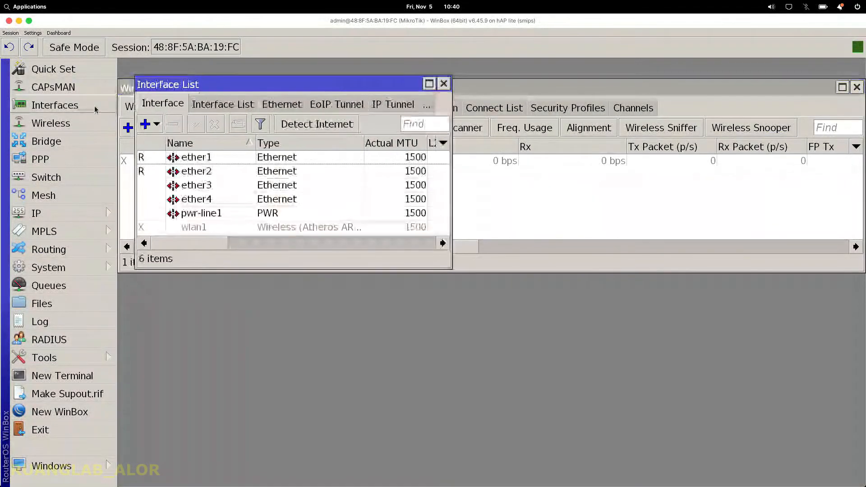
# Step: Change the System Identity from MikroTik to TestInternet and apply it
pyautogui.click(94, 269)
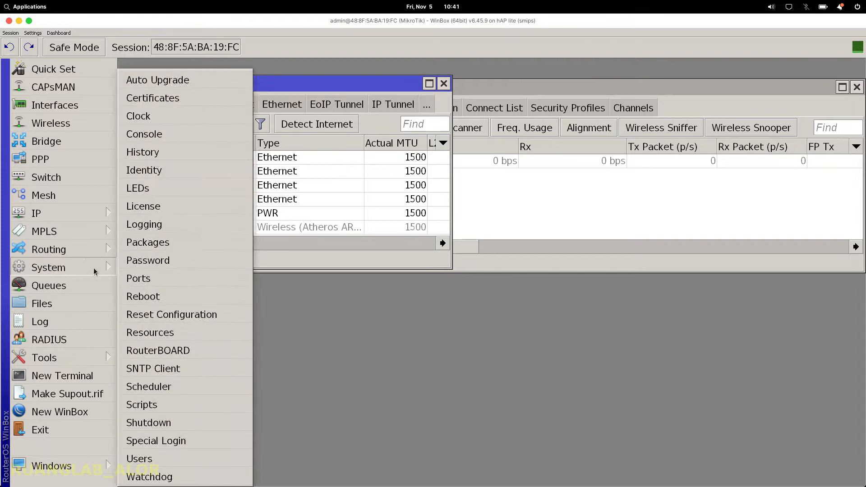
pyautogui.click(155, 170)
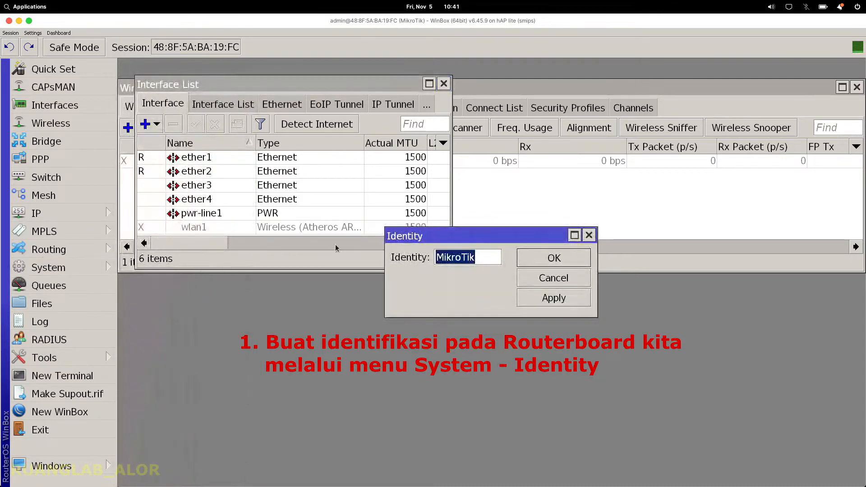
pyautogui.write('Test')
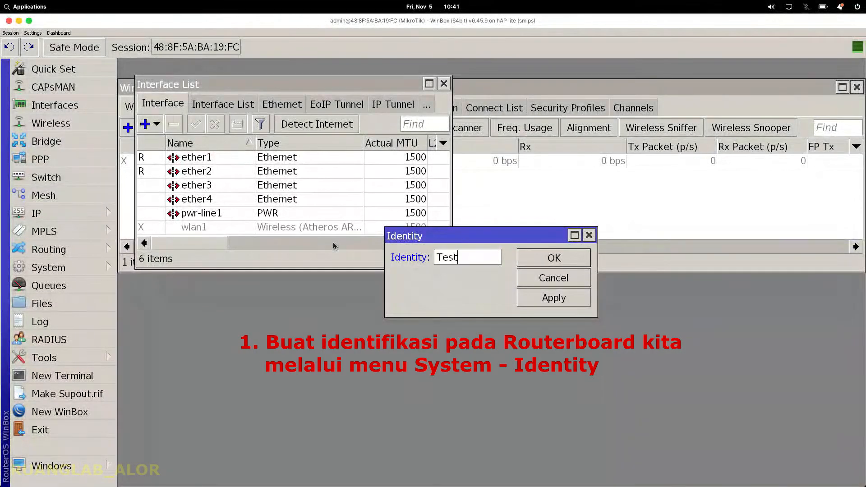
pyautogui.write('Internet')
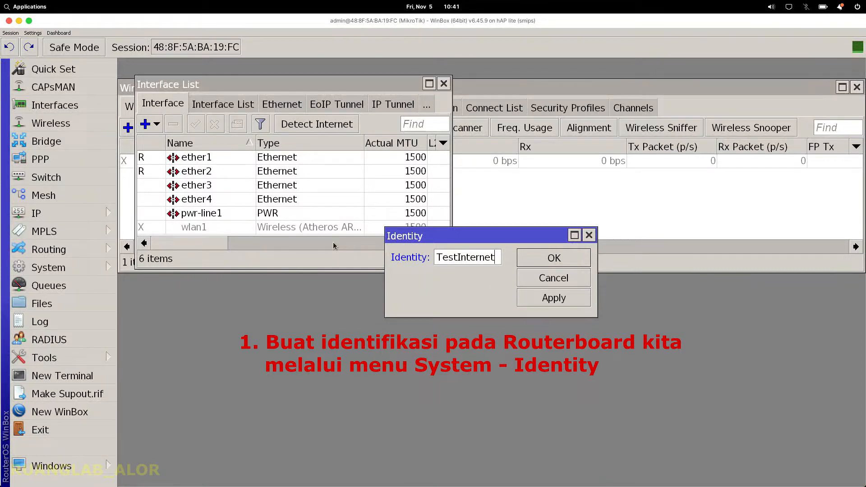
pyautogui.click(552, 298)
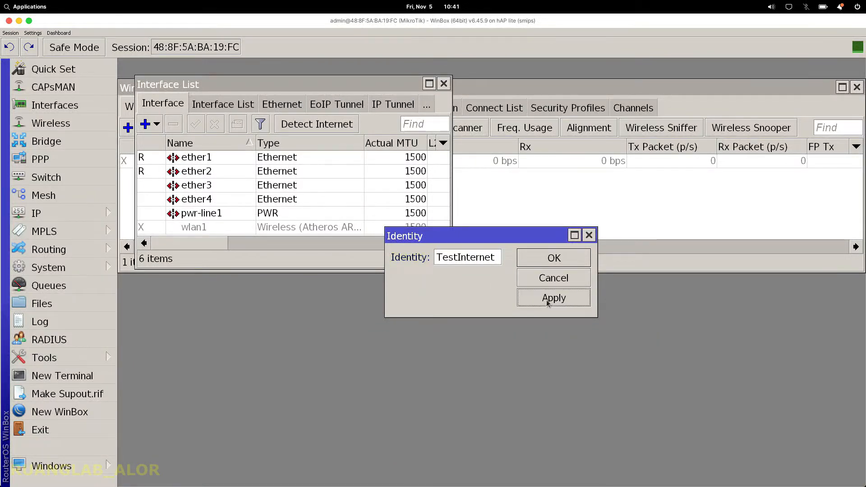
pyautogui.click(558, 265)
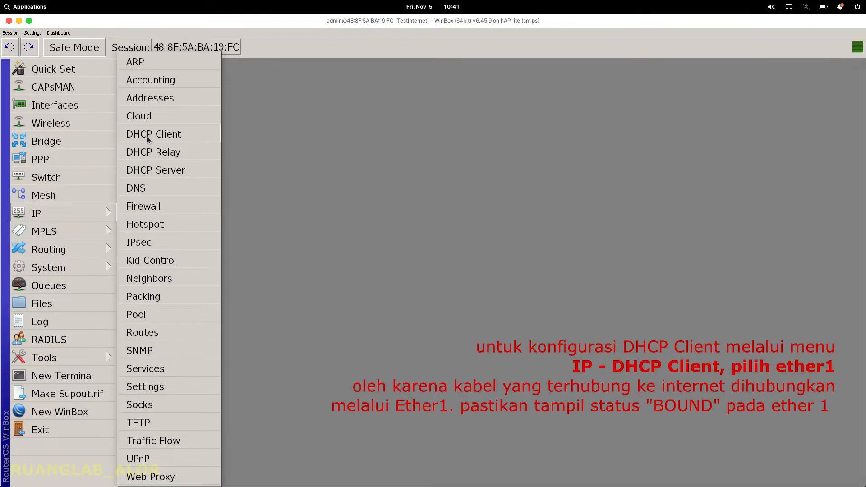
# Step: Add a DHCP client on ether1, then widen the IP Address column to show 192.168.1.105/24
pyautogui.click(147, 137)
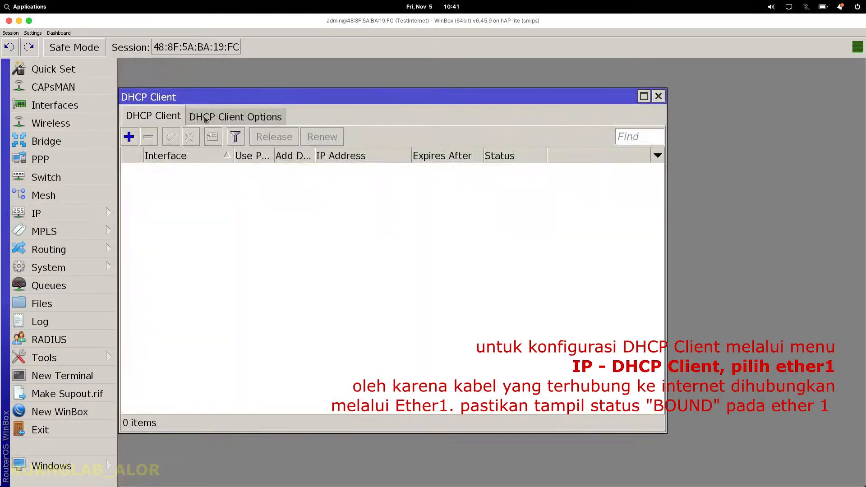
pyautogui.click(241, 145)
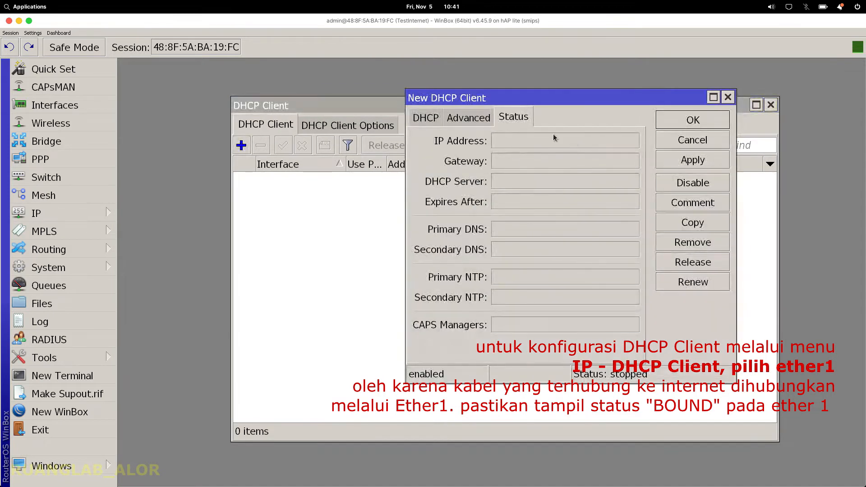
pyautogui.click(427, 117)
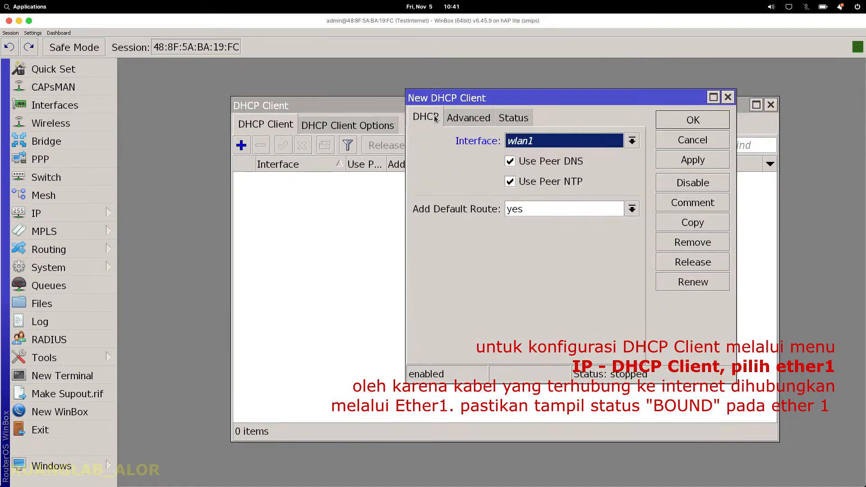
pyautogui.click(529, 142)
pyautogui.click(532, 158)
pyautogui.click(692, 160)
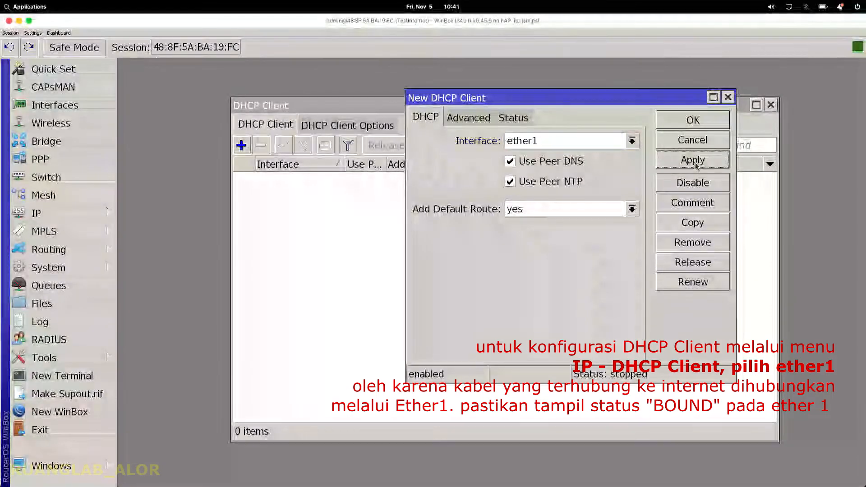
pyautogui.click(691, 120)
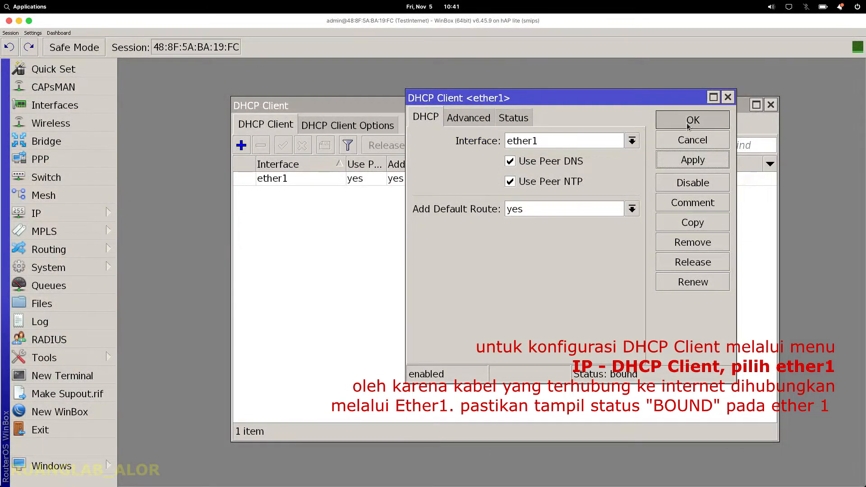
pyautogui.moveTo(524, 165); pyautogui.dragTo(542, 166)
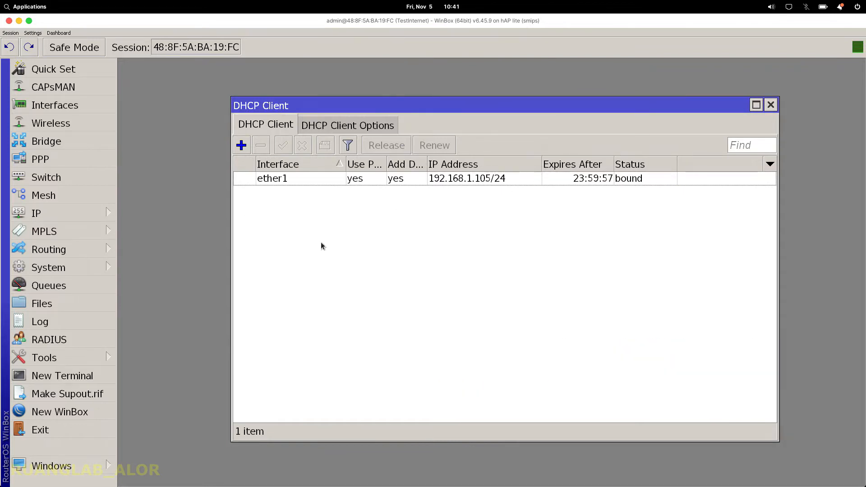
# Step: In IP > DNS, replace the server with 192.168.10.1 and enable Allow Remote Requests
pyautogui.click(106, 218)
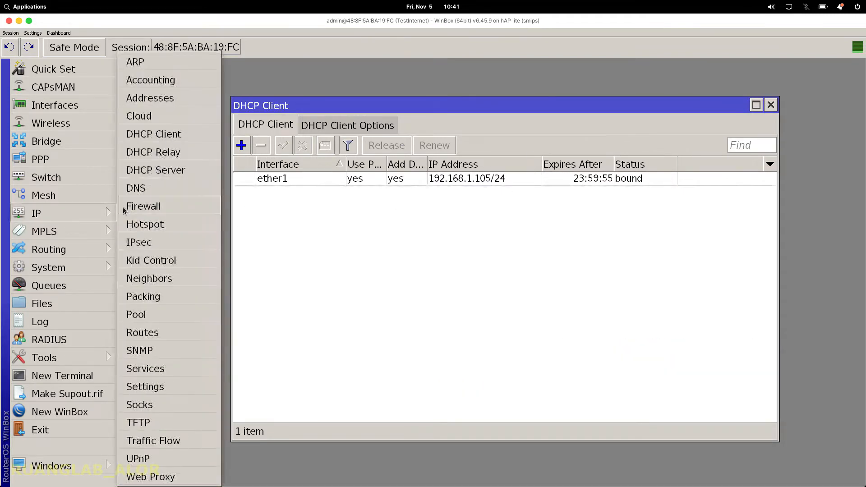
pyautogui.click(135, 188)
pyautogui.click(323, 138)
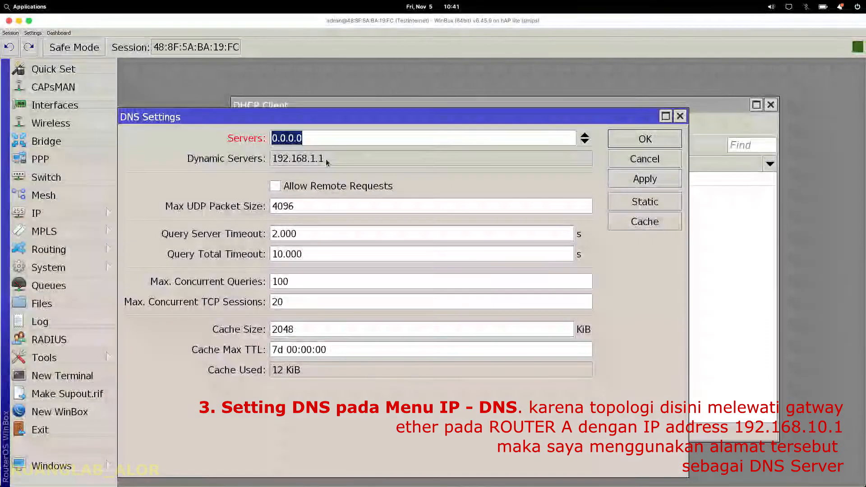
pyautogui.write('192')
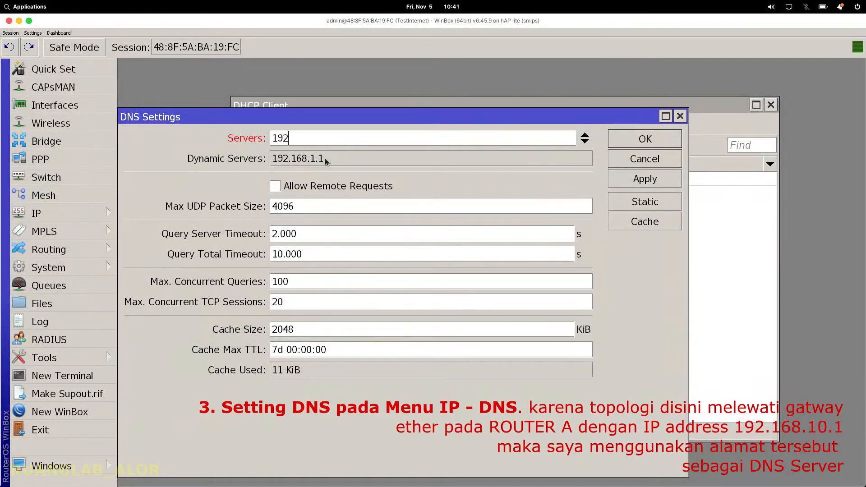
pyautogui.write('.168.10.1')
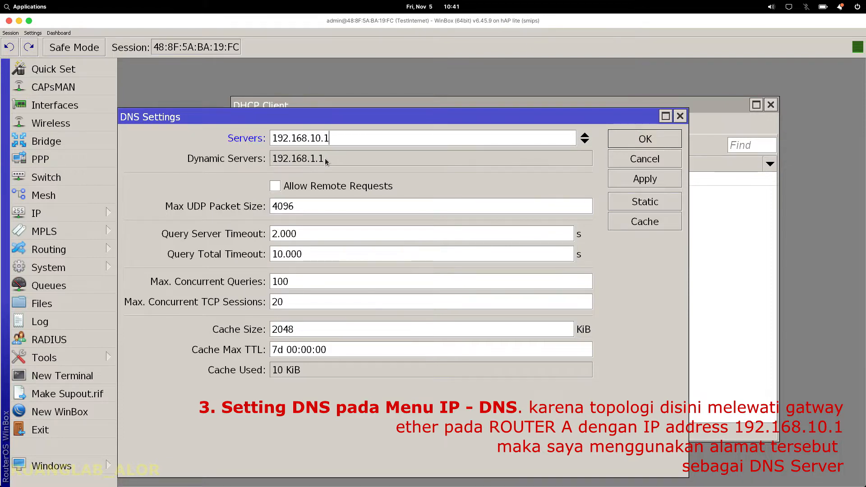
pyautogui.click(353, 186)
pyautogui.click(655, 182)
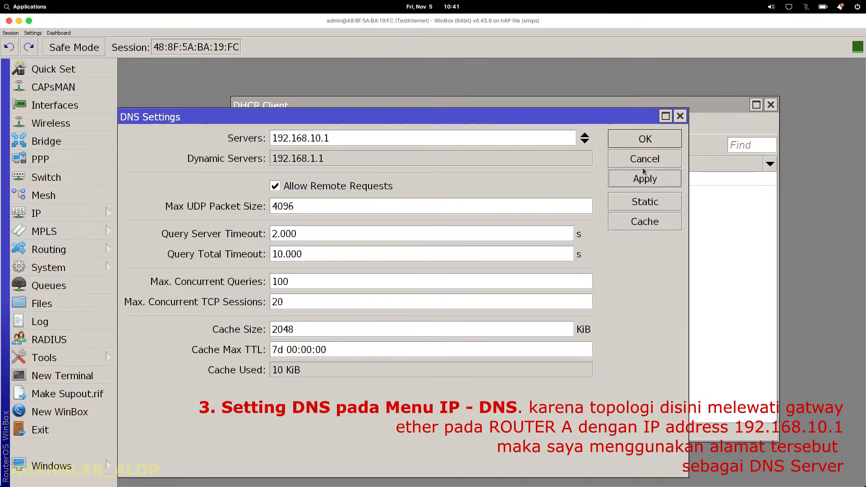
pyautogui.click(641, 144)
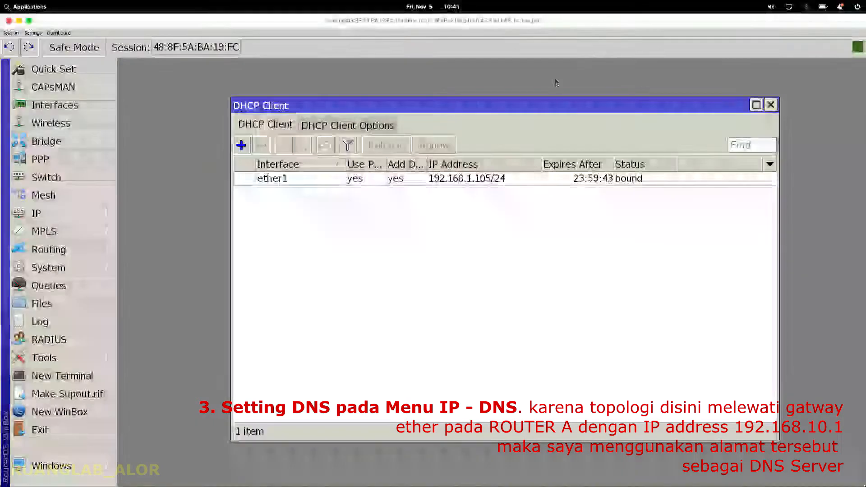
# Step: In a maximized terminal, ping 8.8.8.8 and stop it with Ctrl+C after it fails
pyautogui.click(89, 381)
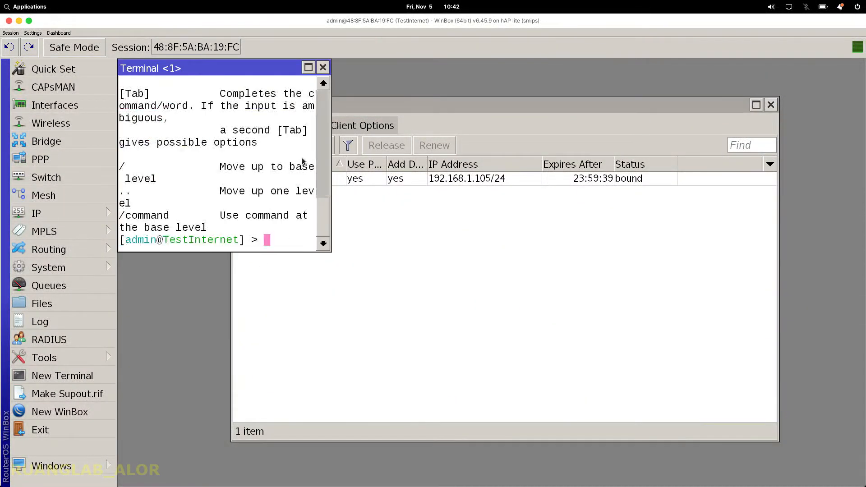
pyautogui.click(310, 68)
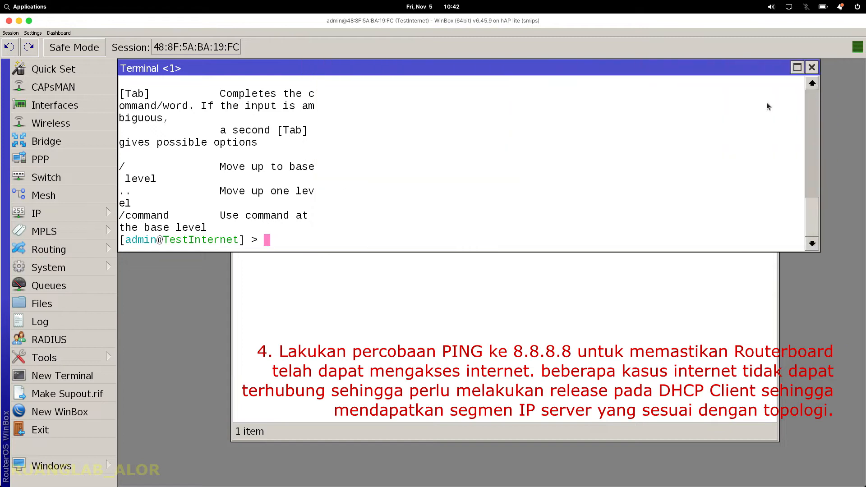
pyautogui.write('ping goog')
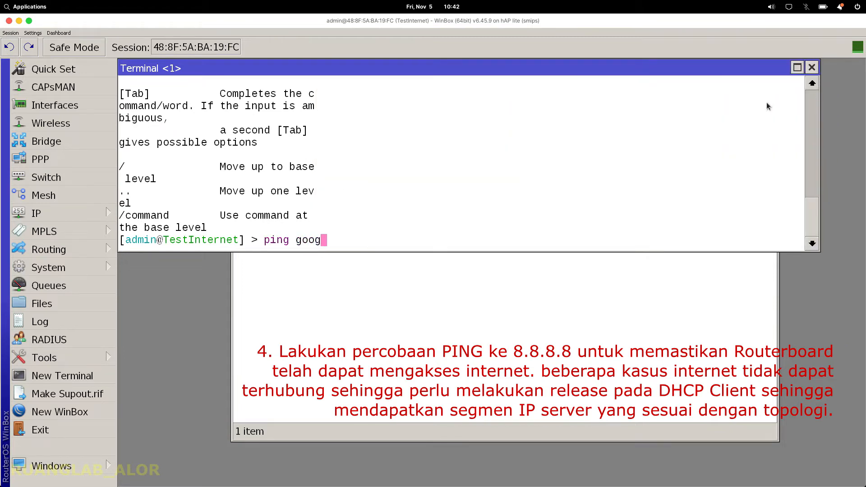
pyautogui.press('BackSpace')
pyautogui.press('BackSpace')
pyautogui.press('BackSpace')
pyautogui.press('BackSpace')
pyautogui.write('8.8.8.8')
pyautogui.press('Return')
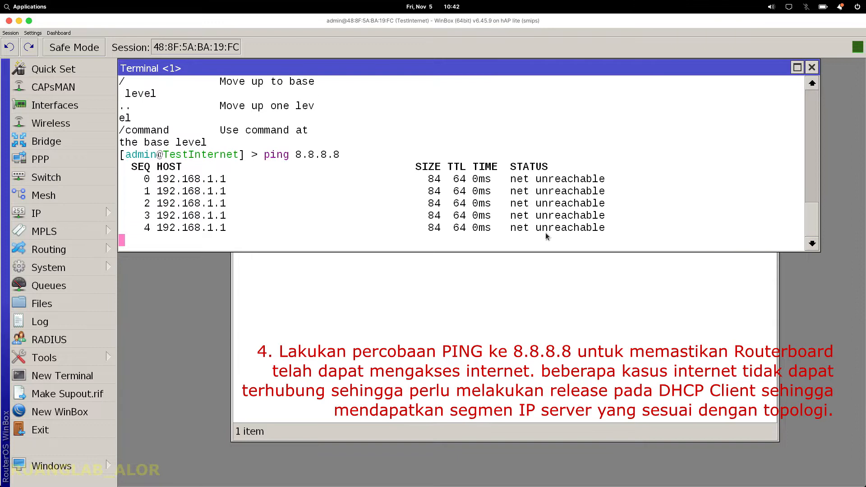
pyautogui.hotkey('ctrl', 'c')
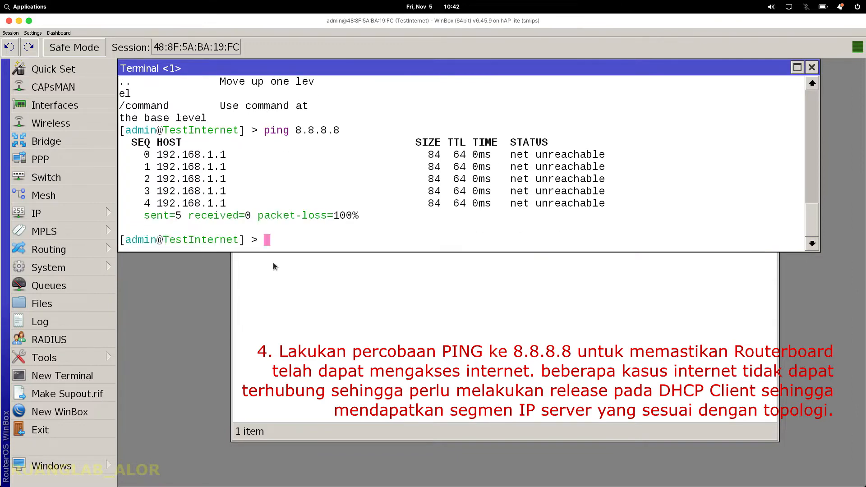
pyautogui.click(60, 216)
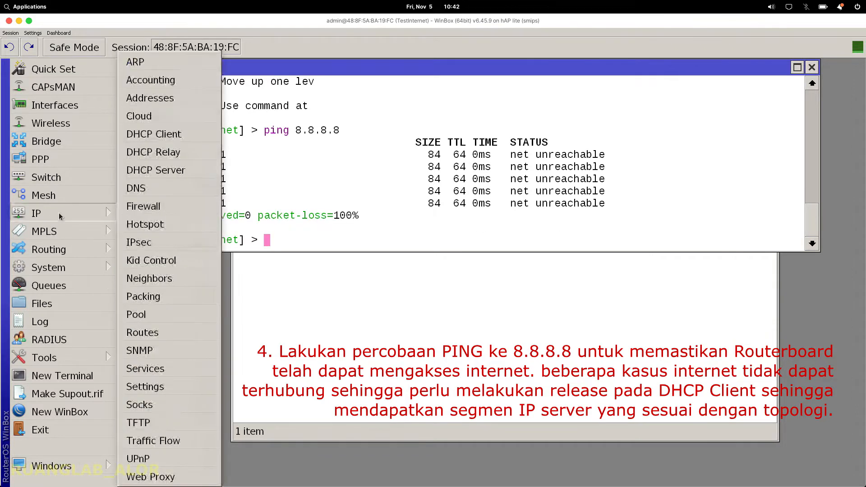
# Step: Release the ether1 DHCP client's lease repeatedly until it obtains 192.168.10.107/24
pyautogui.click(158, 140)
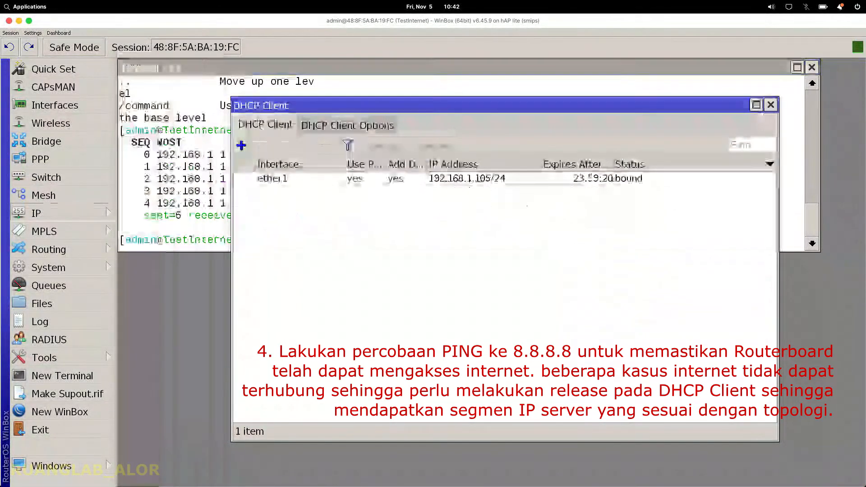
pyautogui.doubleClick(363, 179)
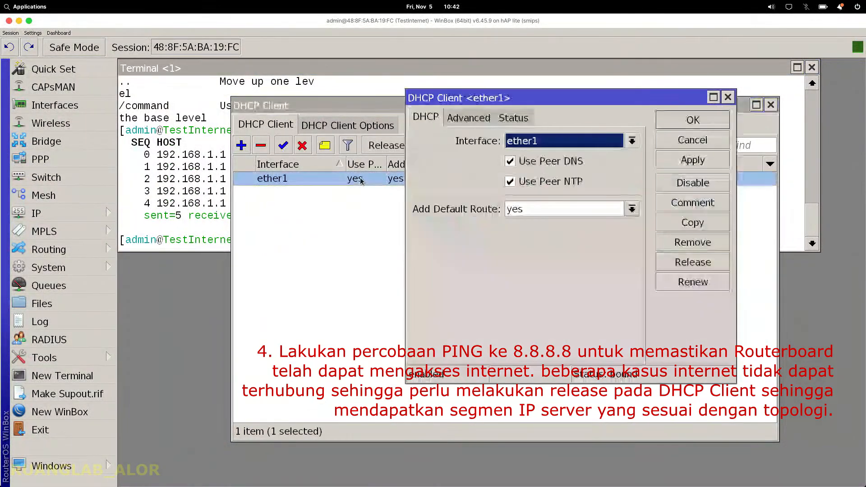
pyautogui.click(506, 121)
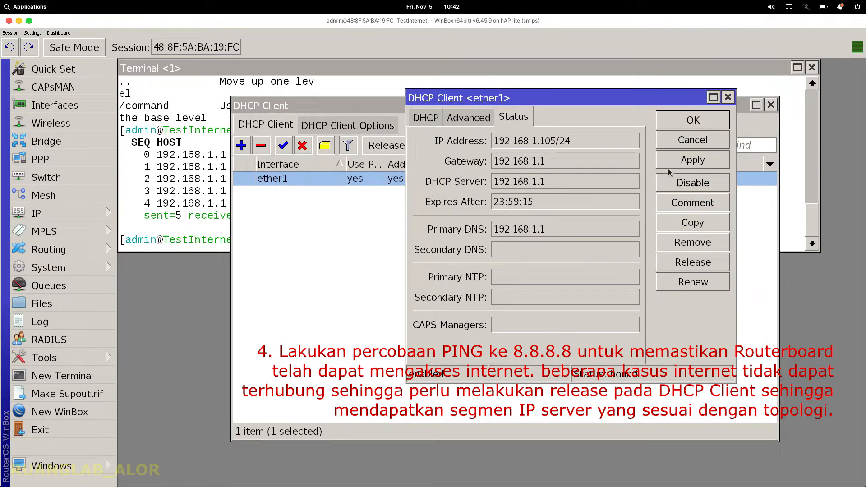
pyautogui.click(693, 262)
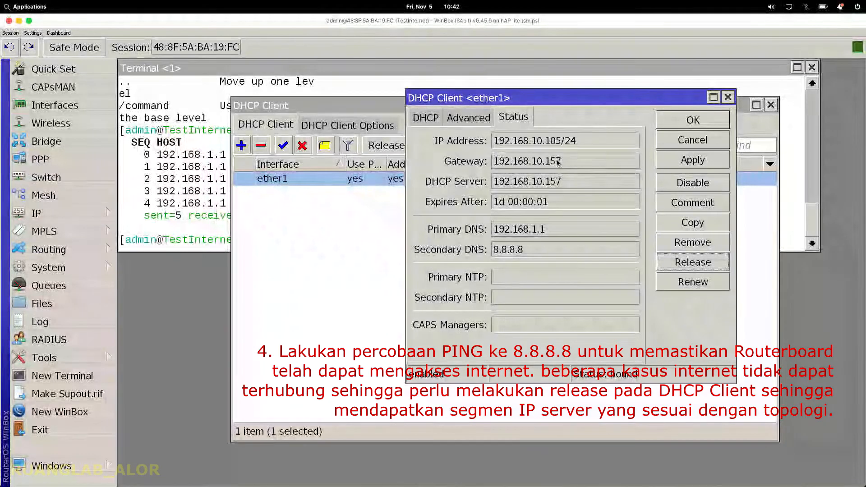
pyautogui.click(698, 260)
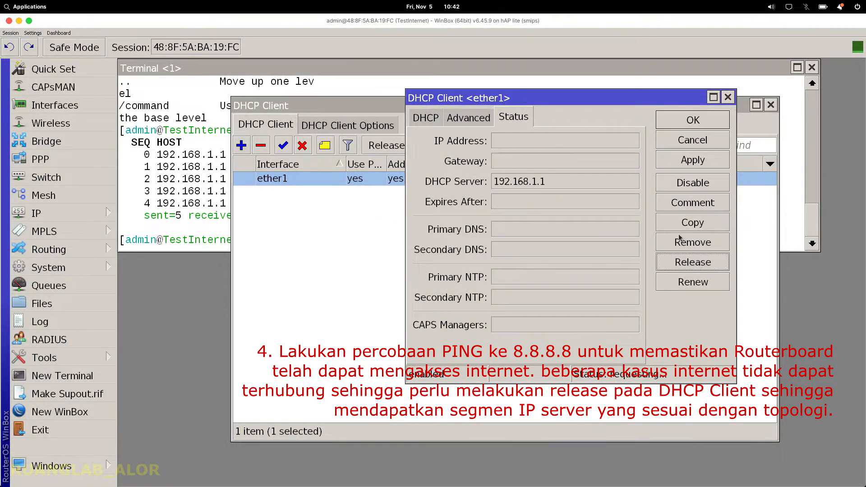
pyautogui.click(695, 261)
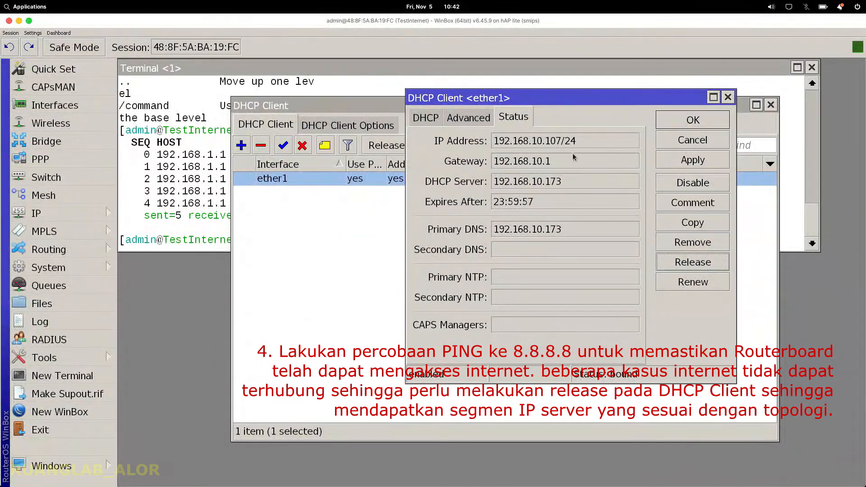
# Step: Rerun ping 8.8.8.8 in the terminal, then close the terminal and DHCP client dialog
pyautogui.click(197, 219)
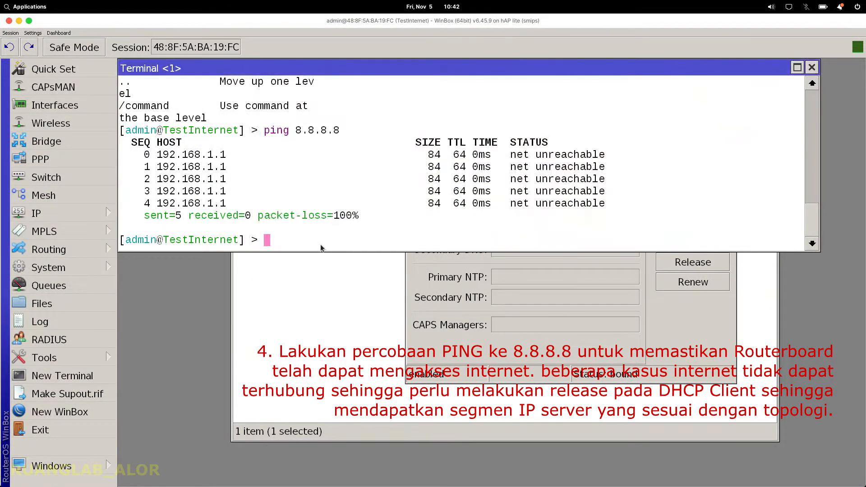
pyautogui.press('Up')
pyautogui.press('Return')
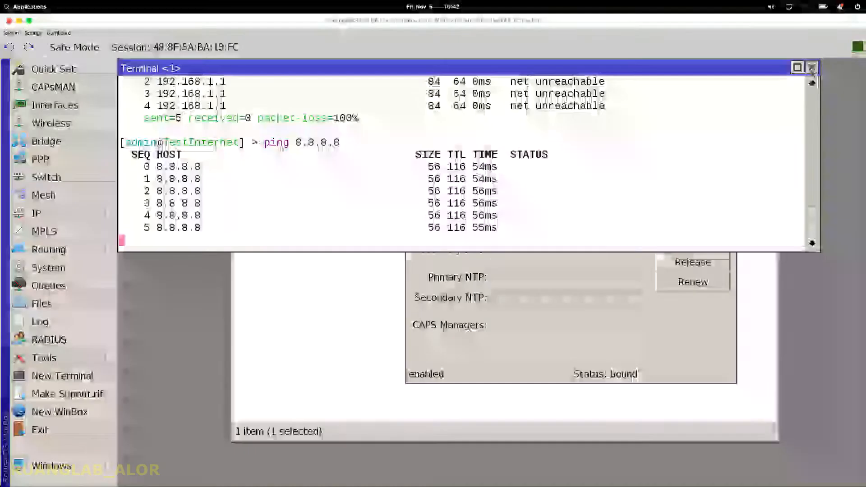
pyautogui.click(811, 70)
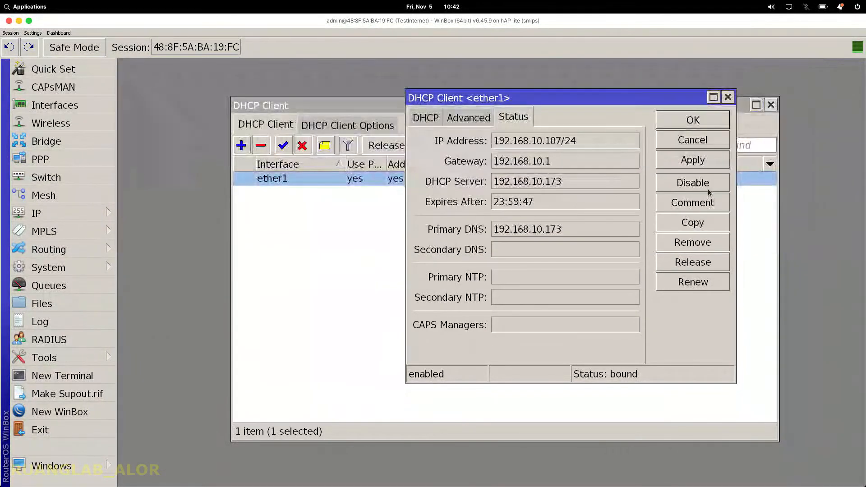
pyautogui.click(705, 120)
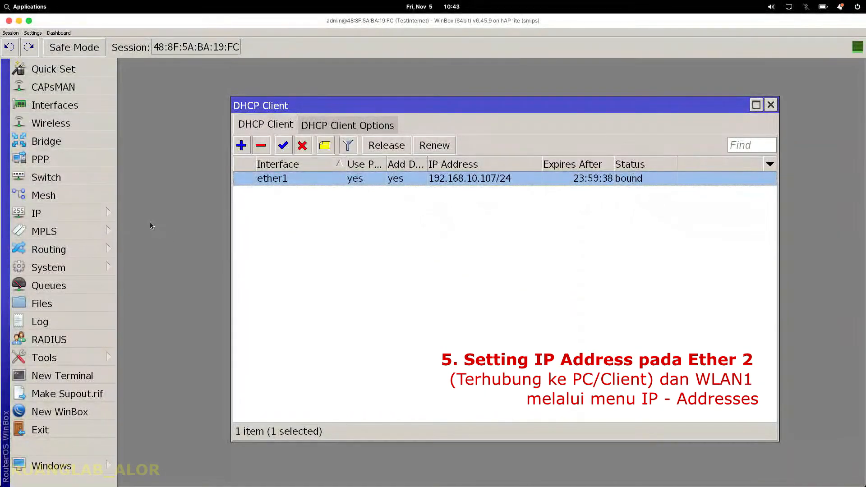
pyautogui.click(105, 217)
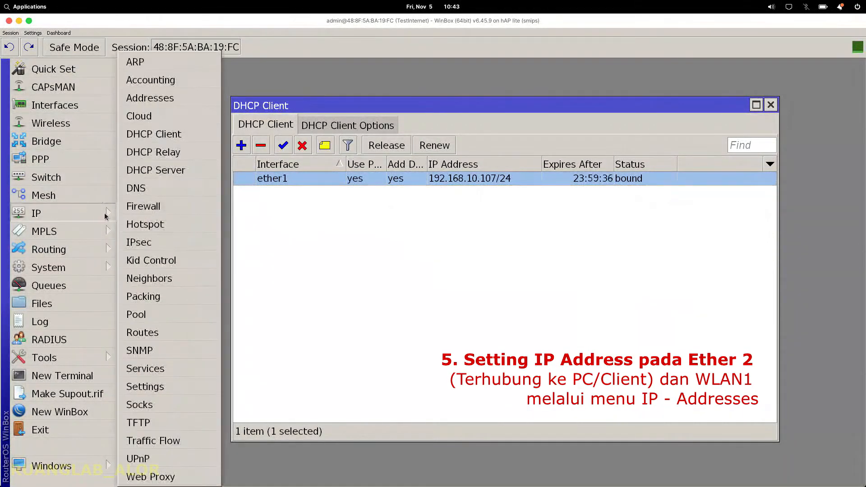
# Step: Add address 192.168.20.1/24 on ether2 in the IP Address List
pyautogui.click(151, 99)
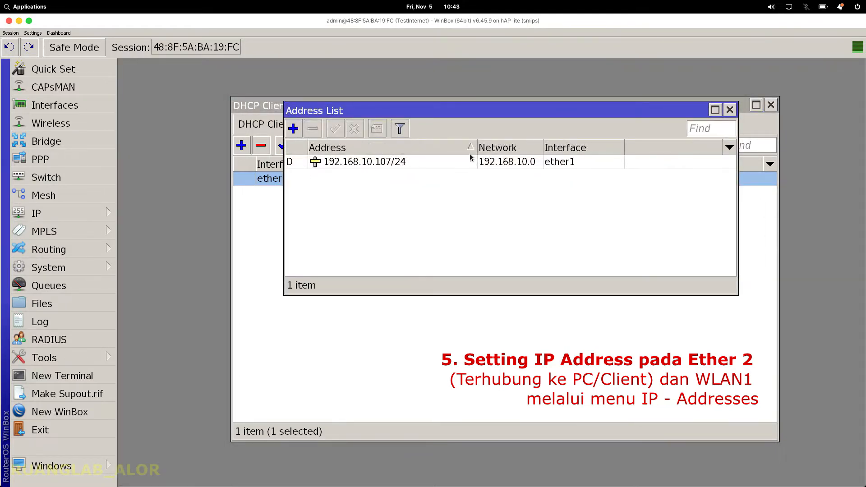
pyautogui.click(292, 129)
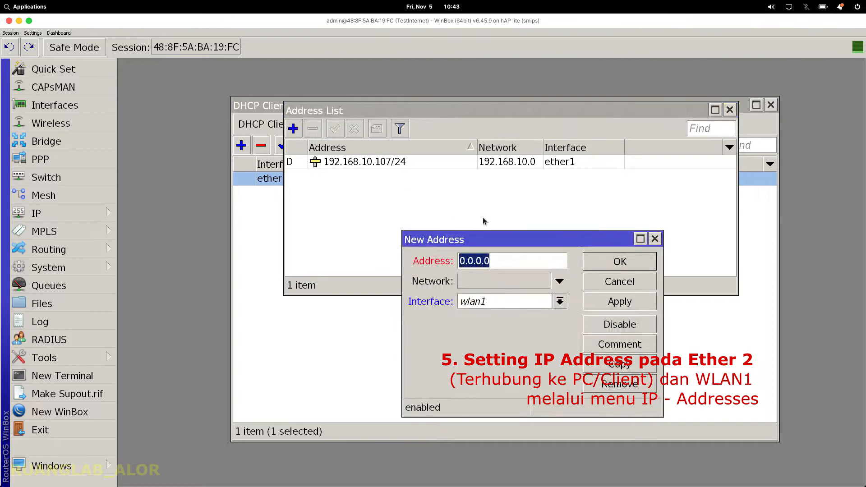
pyautogui.write('192')
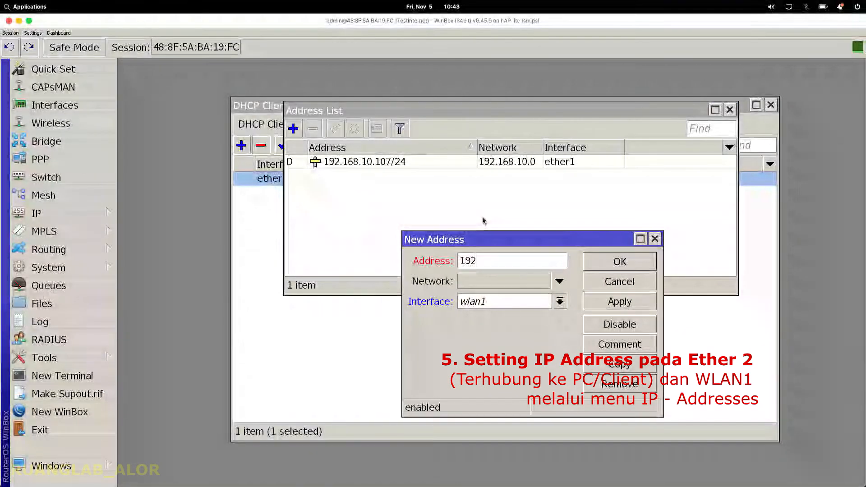
pyautogui.write('.168.20')
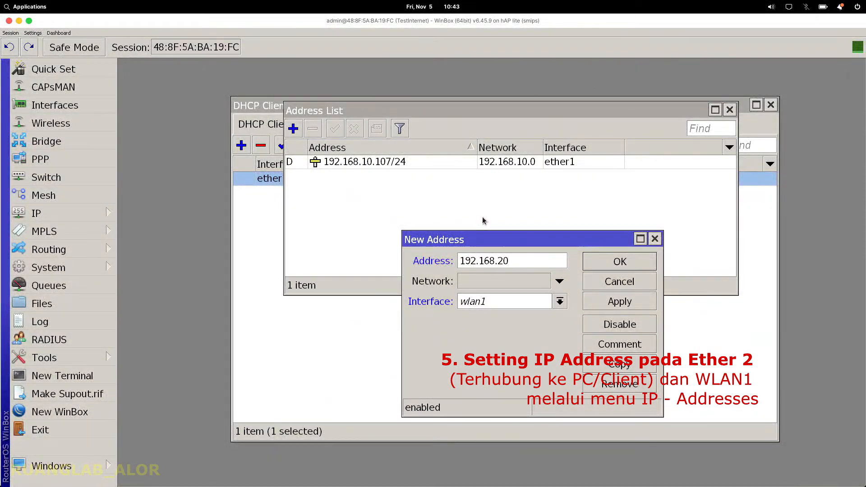
pyautogui.write('.1/24')
pyautogui.click(560, 302)
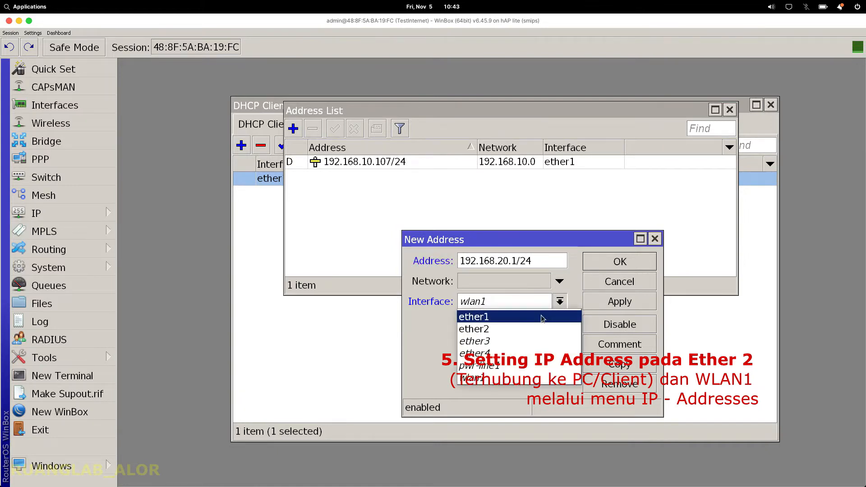
pyautogui.click(527, 330)
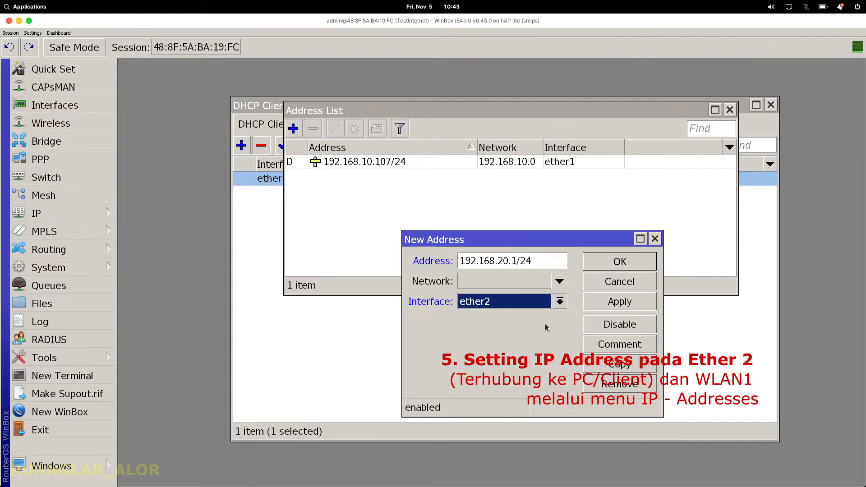
pyautogui.click(636, 307)
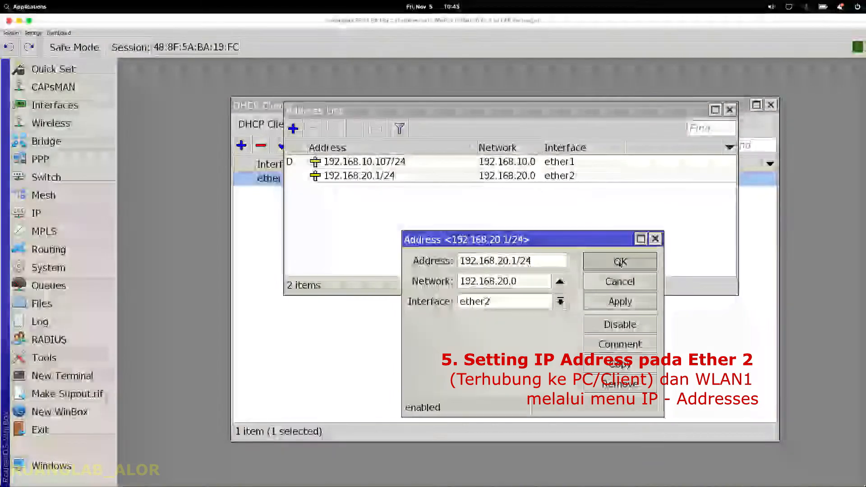
pyautogui.click(620, 263)
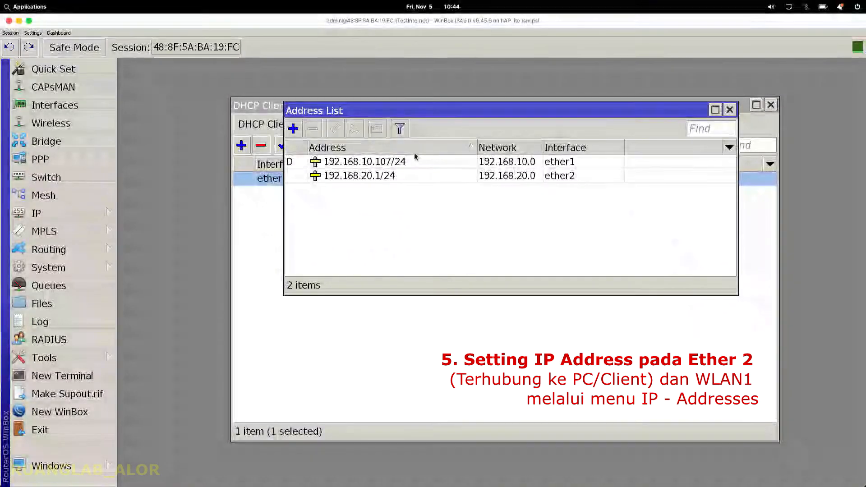
pyautogui.moveTo(394, 116); pyautogui.dragTo(365, 149)
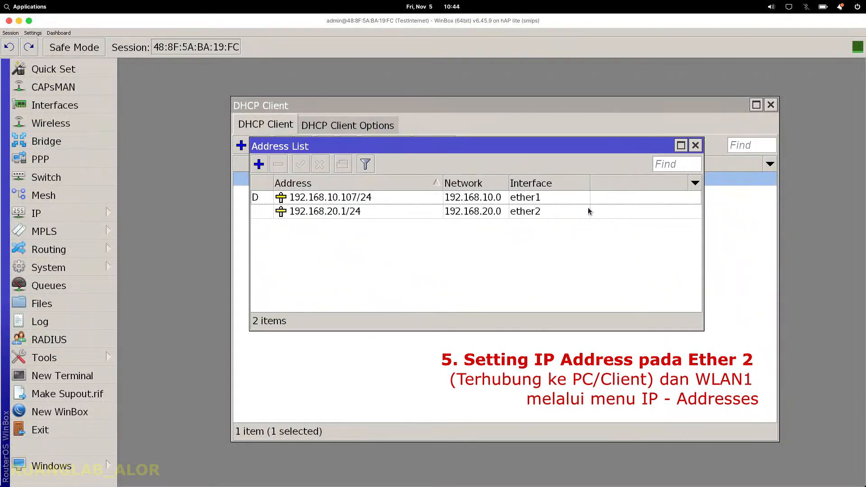
# Step: Add a second address, 192.168.30.1/24, assigned to wlan1
pyautogui.click(259, 164)
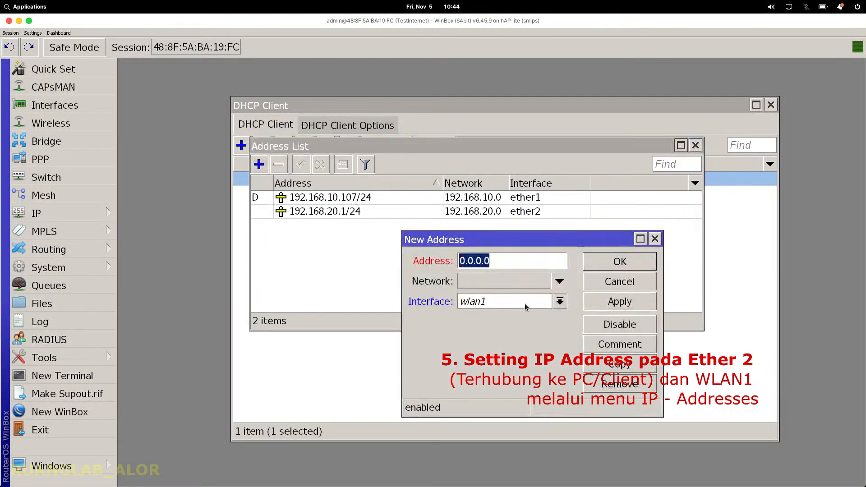
pyautogui.write('19')
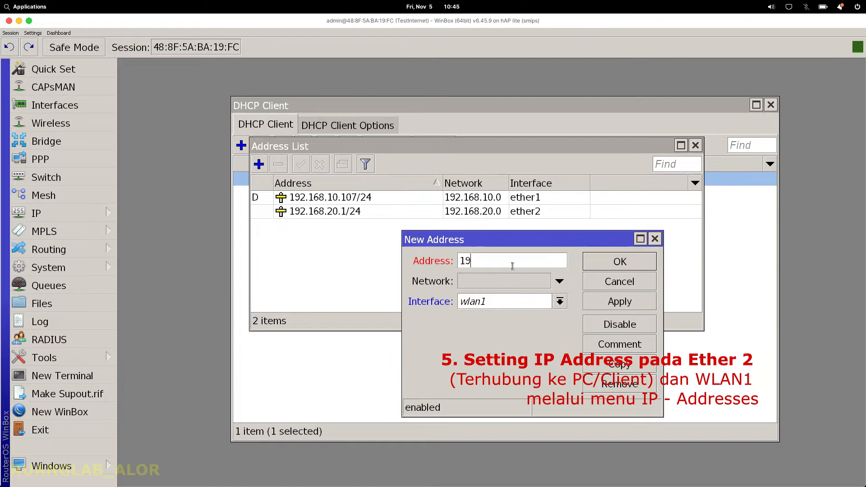
pyautogui.write('2.168.30.1/24')
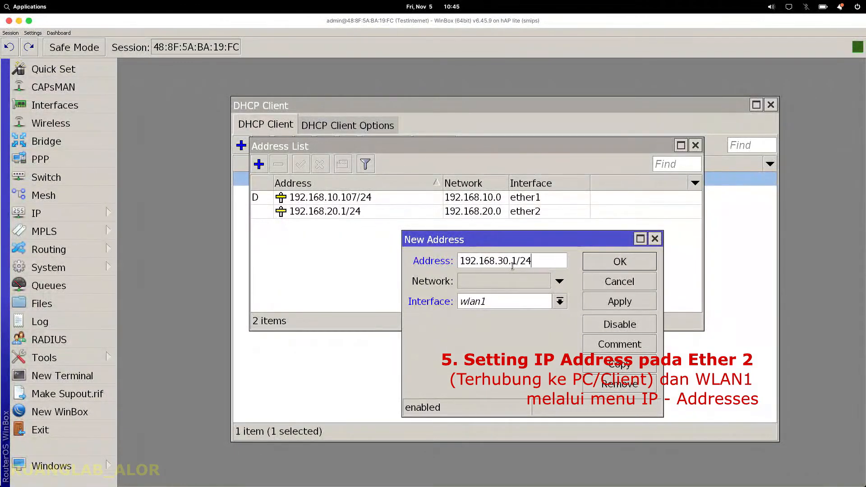
pyautogui.click(645, 305)
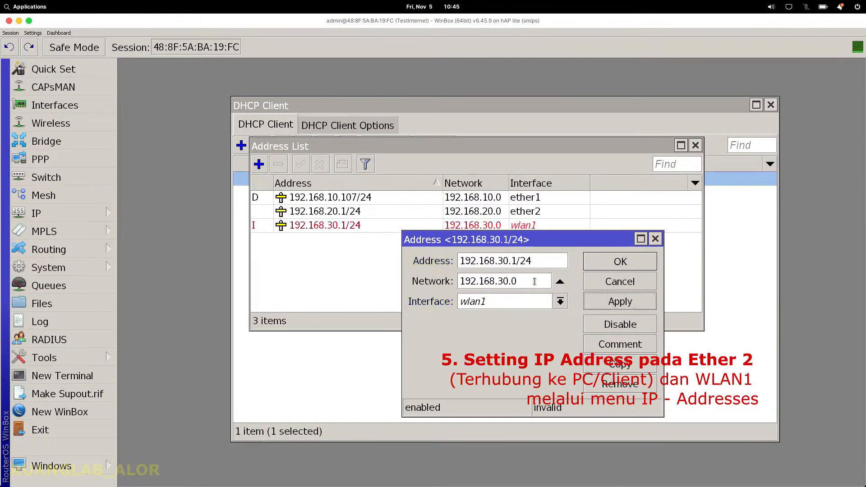
pyautogui.click(626, 265)
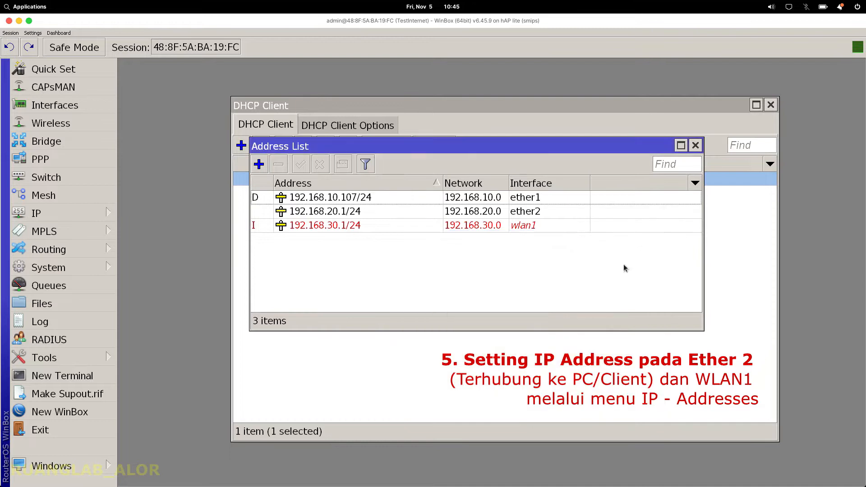
# Step: Open the empty DHCP Server window from the IP menu
pyautogui.click(56, 215)
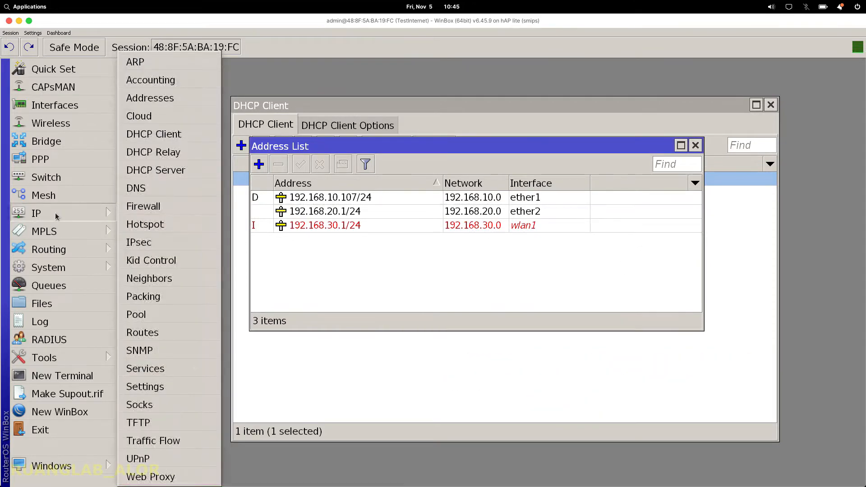
pyautogui.click(401, 235)
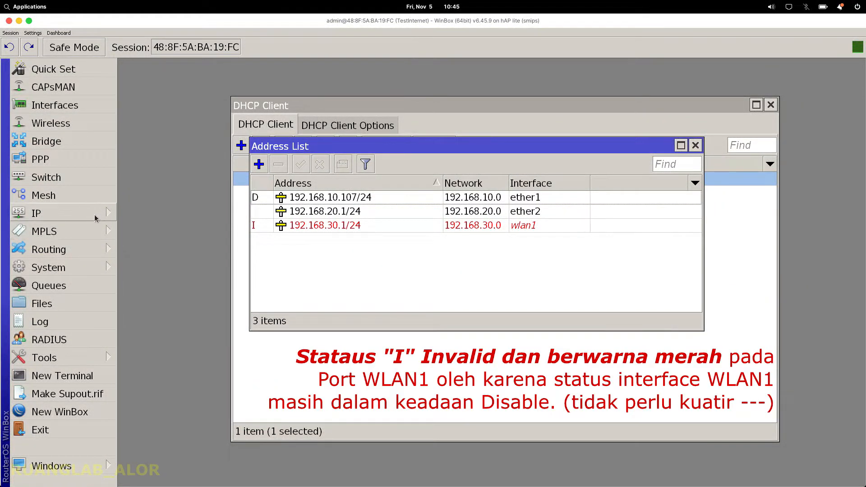
pyautogui.click(95, 219)
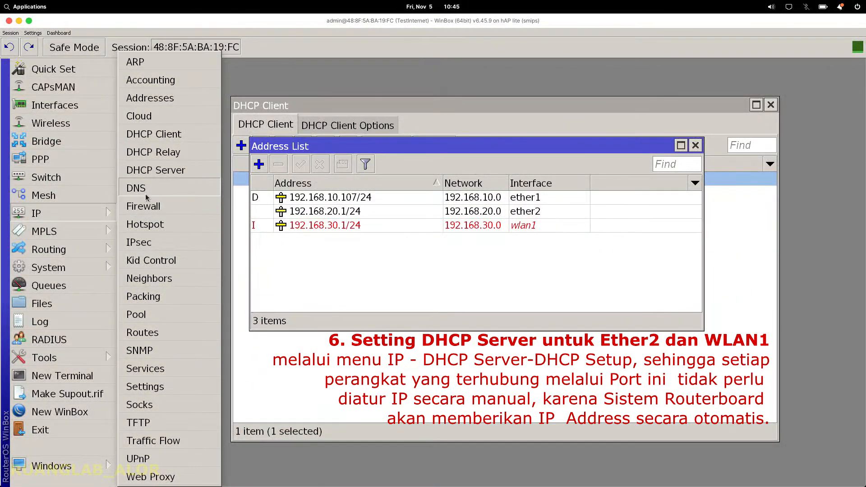
pyautogui.click(164, 176)
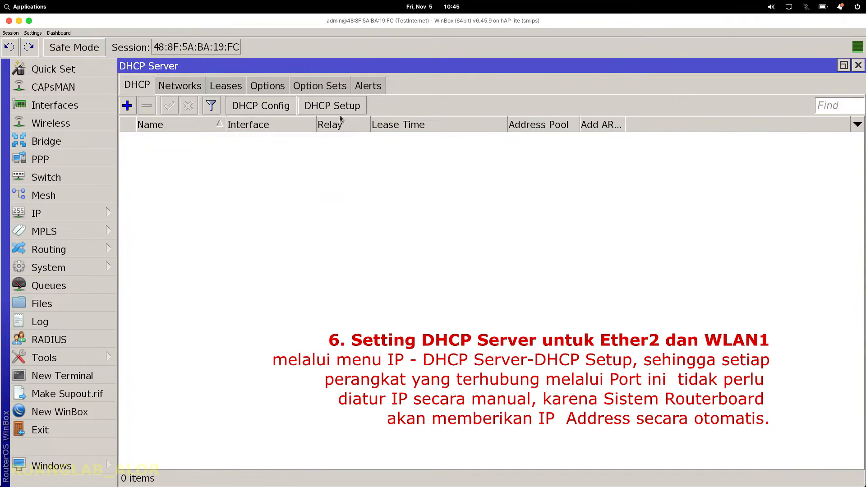
# Step: Run DHCP Setup on wlan1, accepting network 192.168.30.0, gateway 192.168.30.1 and lease 00:10:00
pyautogui.click(350, 105)
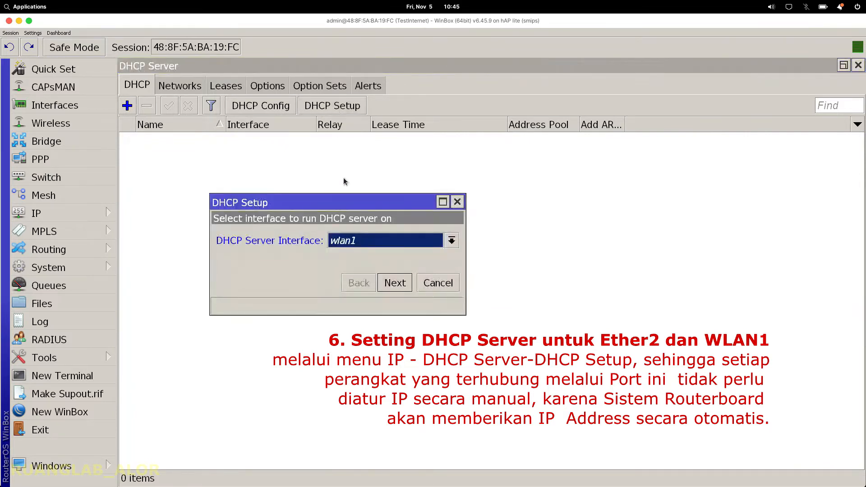
pyautogui.click(381, 244)
pyautogui.click(381, 243)
pyautogui.click(400, 285)
pyautogui.click(400, 286)
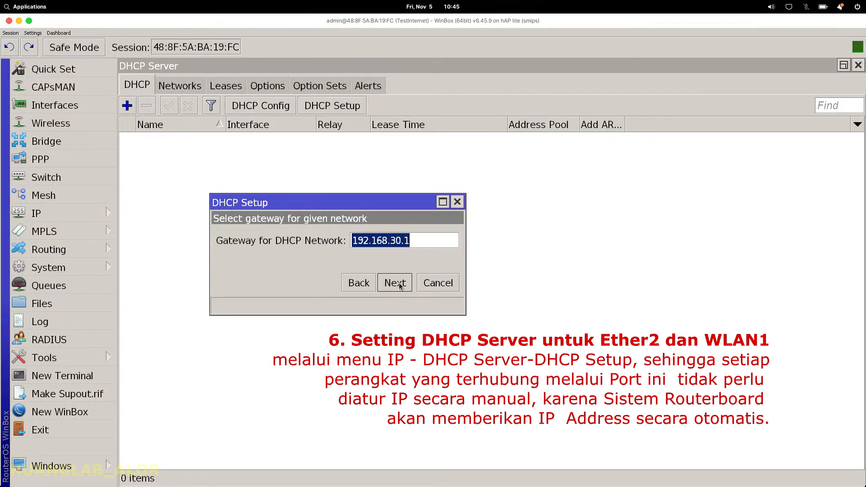
pyautogui.click(395, 283)
pyautogui.click(396, 283)
pyautogui.click(395, 283)
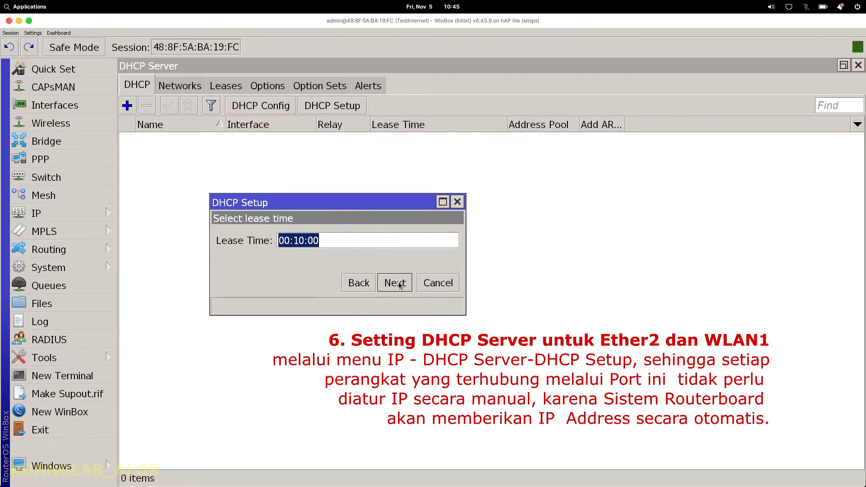
pyautogui.click(399, 285)
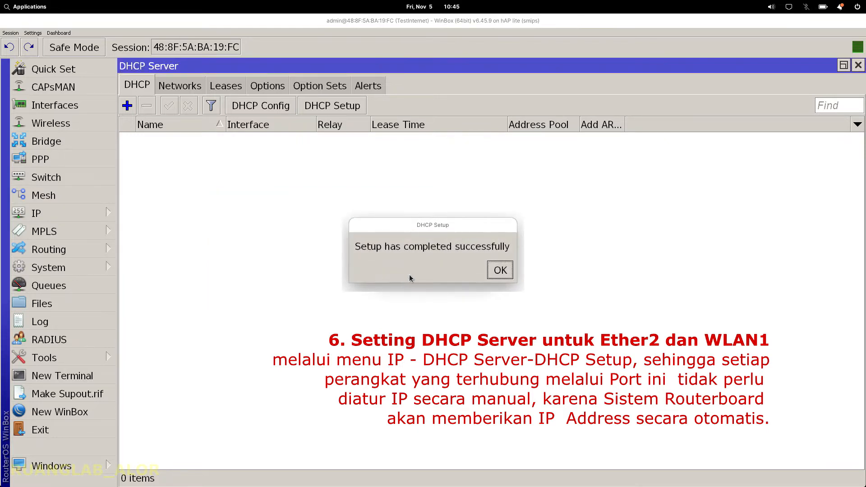
pyautogui.click(498, 269)
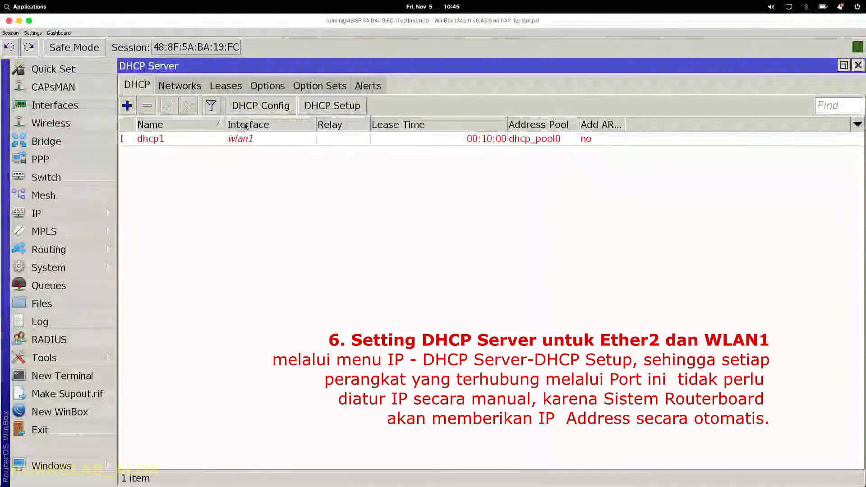
# Step: Run DHCP Setup on ether2 with gateway 192.168.20.1 and a 00:10:00 lease, creating dhcp2
pyautogui.click(320, 110)
pyautogui.click(360, 243)
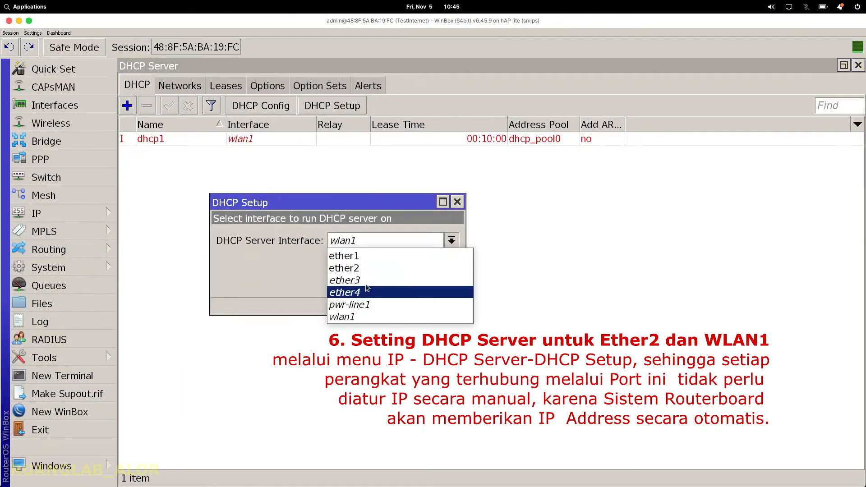
pyautogui.click(370, 268)
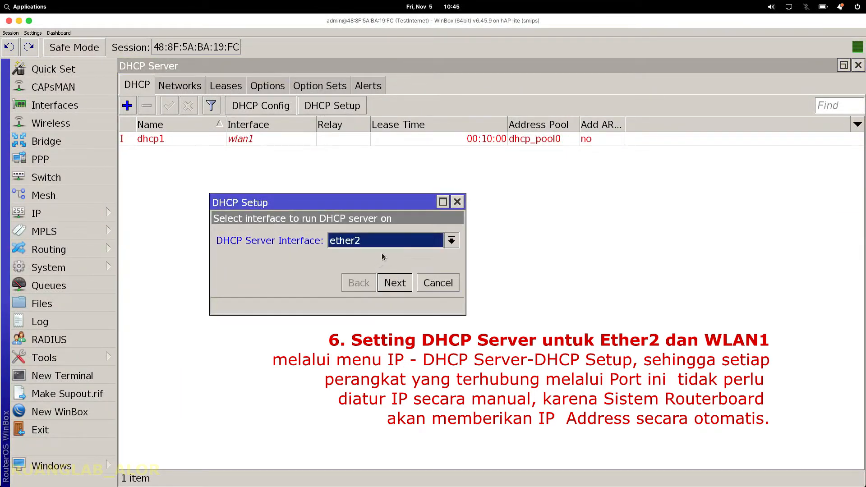
pyautogui.click(397, 283)
pyautogui.click(395, 283)
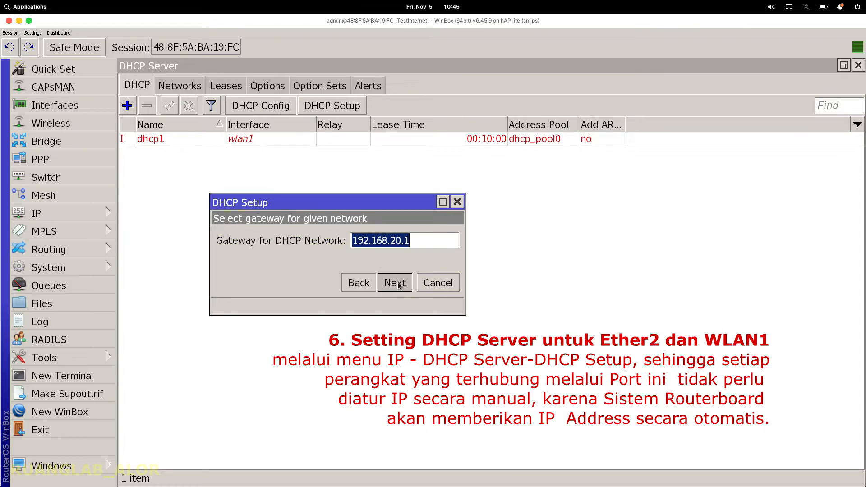
pyautogui.click(395, 283)
pyautogui.click(395, 283)
pyautogui.click(398, 284)
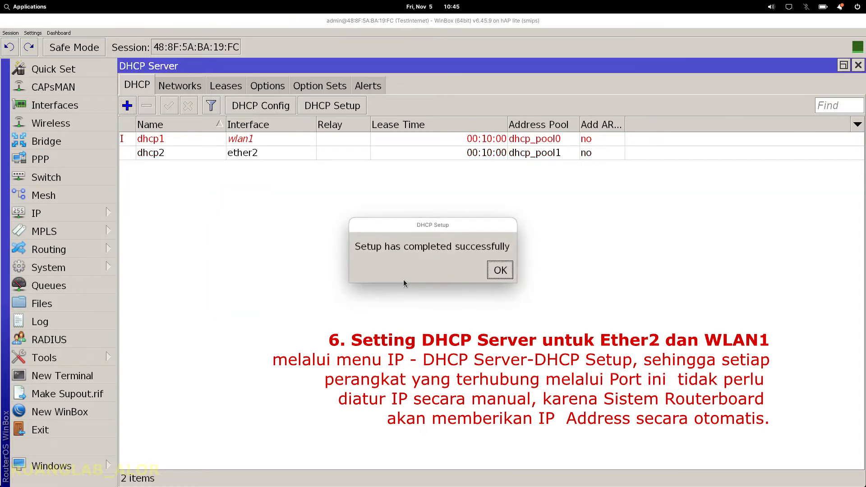
pyautogui.click(499, 270)
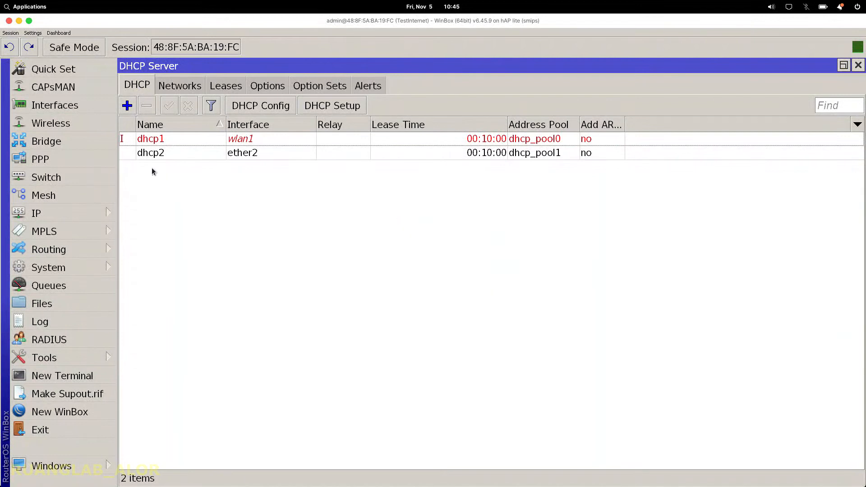
pyautogui.click(198, 141)
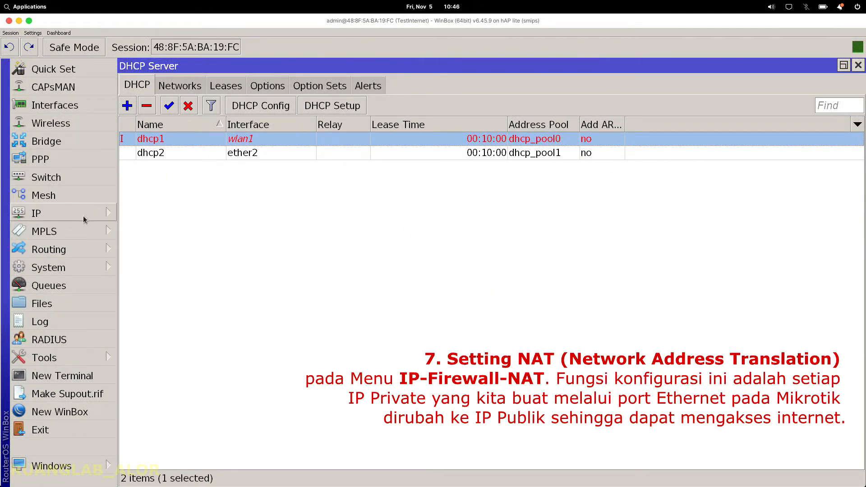
# Step: Open IP > Firewall and bring up the NAT rules list
pyautogui.click(85, 218)
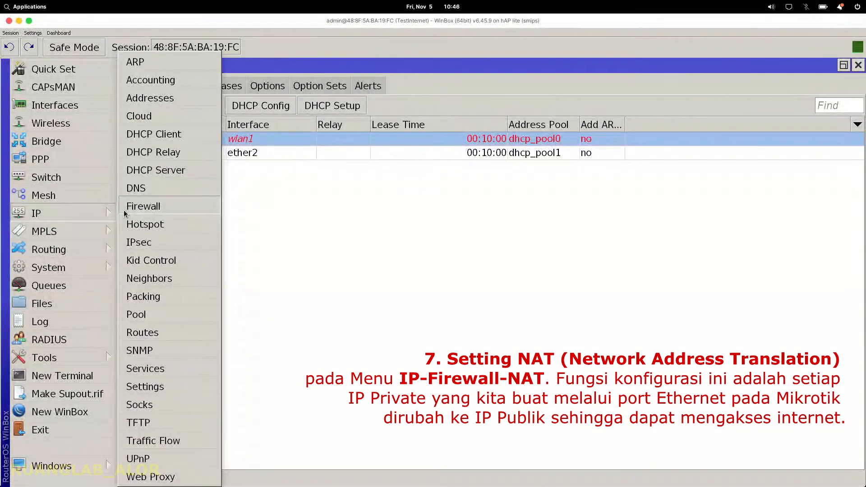
pyautogui.click(300, 217)
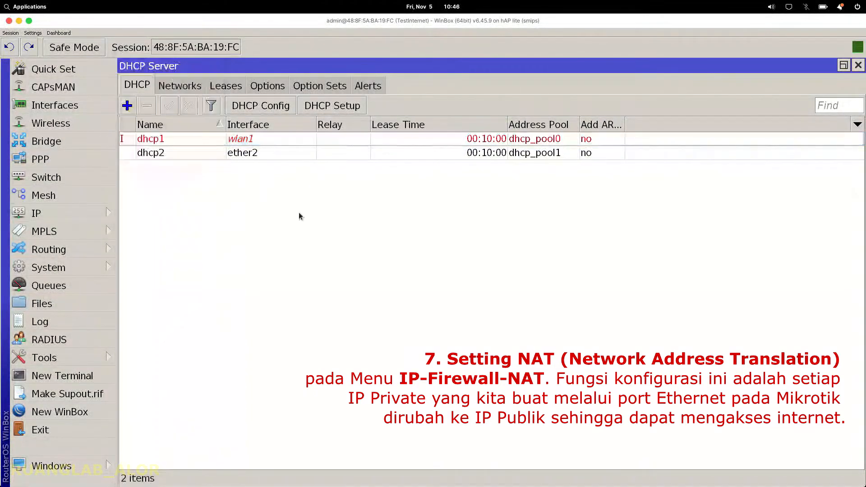
pyautogui.click(70, 213)
pyautogui.click(165, 205)
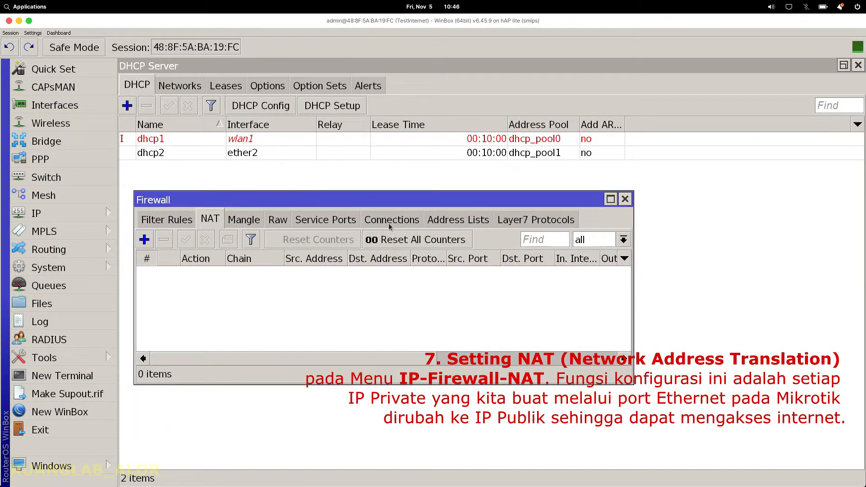
pyautogui.click(163, 223)
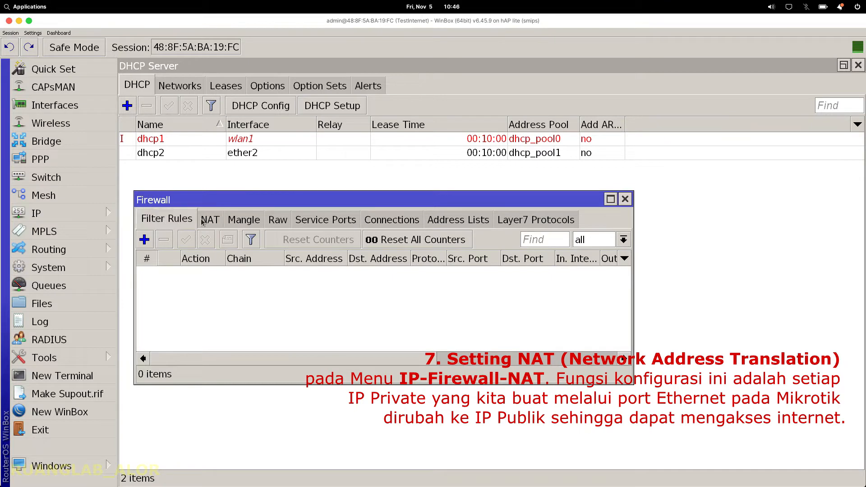
pyautogui.click(210, 221)
pyautogui.click(176, 222)
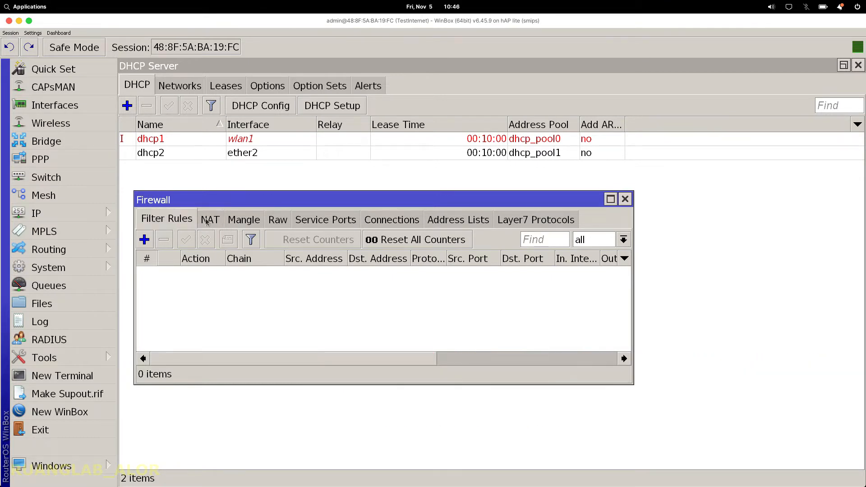
pyautogui.click(210, 221)
pyautogui.click(497, 222)
pyautogui.click(458, 220)
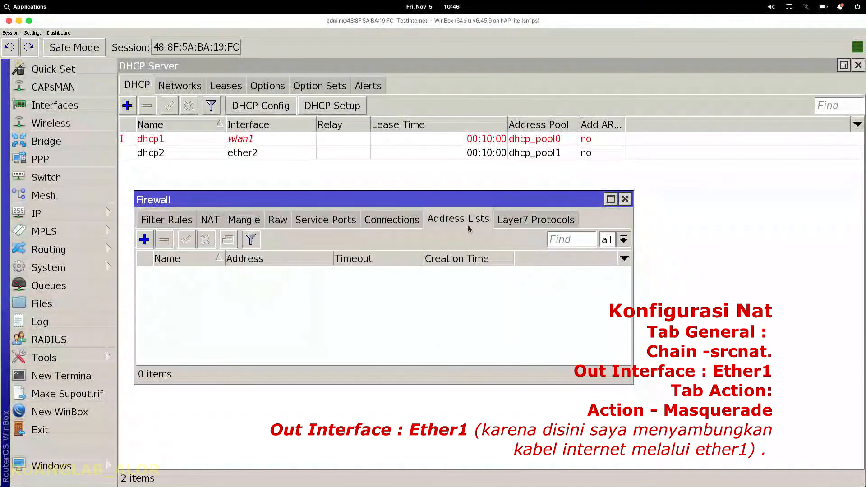
pyautogui.click(183, 224)
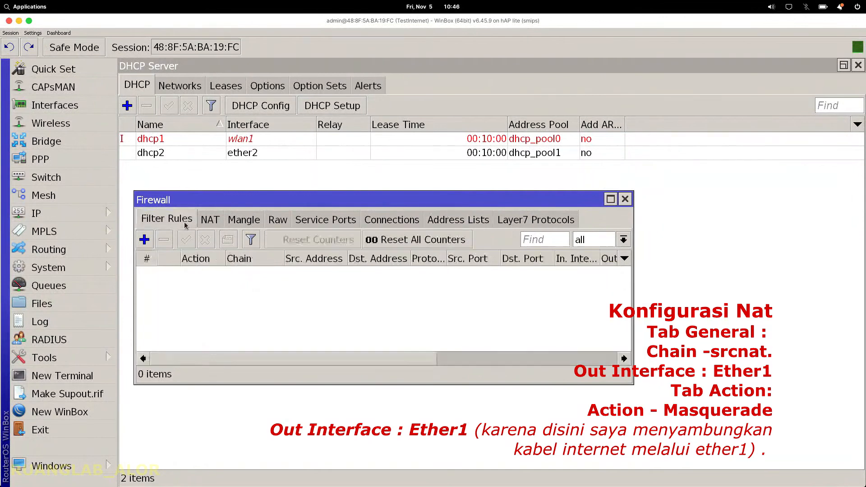
pyautogui.click(207, 220)
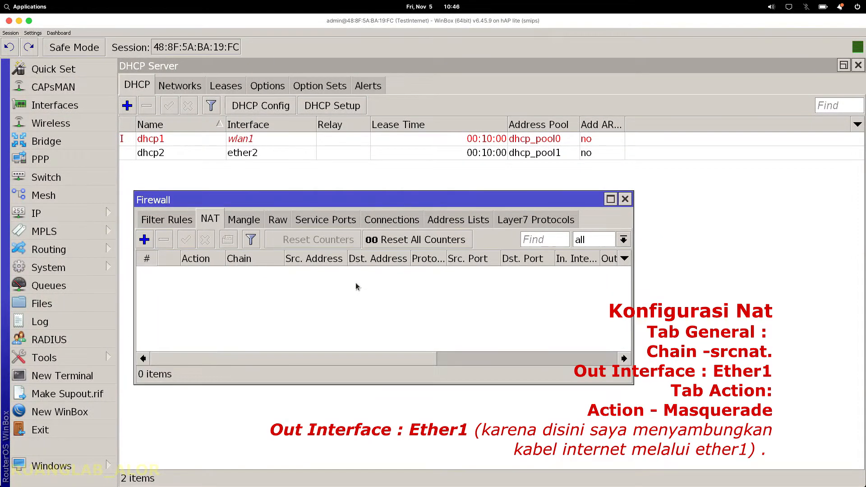
# Step: Start a new NAT rule and review its Advanced, Extra, Action and Statistics tabs
pyautogui.click(145, 240)
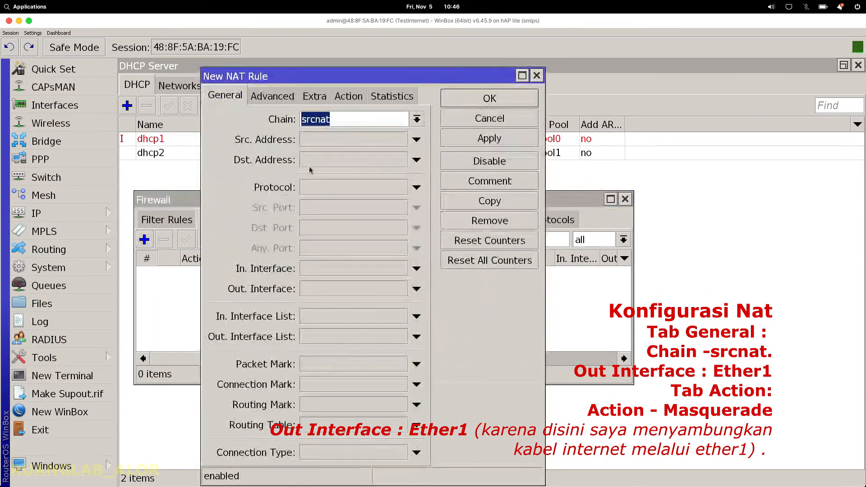
pyautogui.click(267, 101)
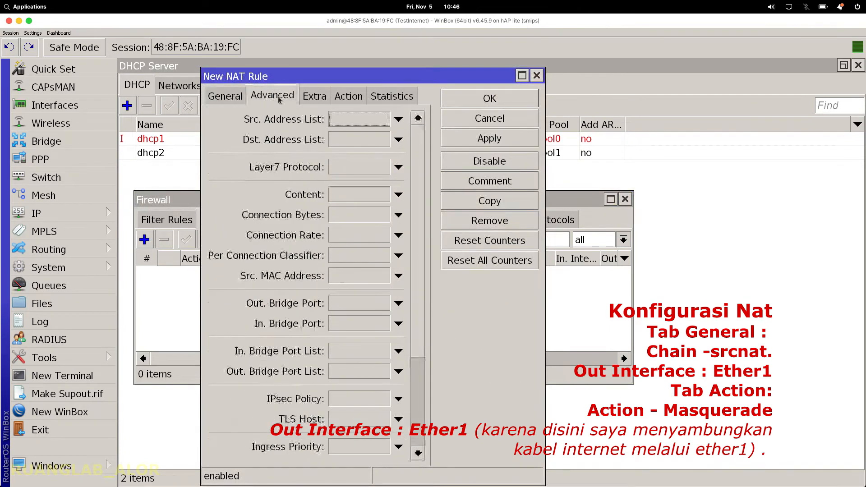
pyautogui.click(315, 96)
pyautogui.click(349, 96)
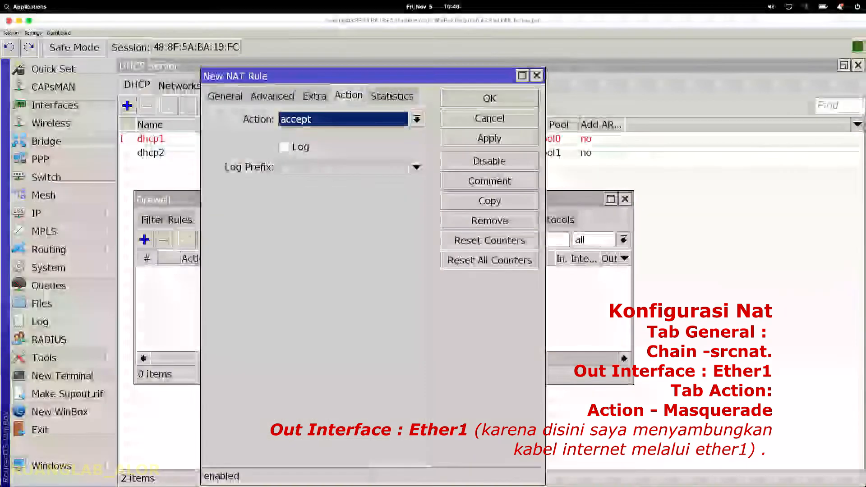
pyautogui.click(392, 95)
pyautogui.click(222, 97)
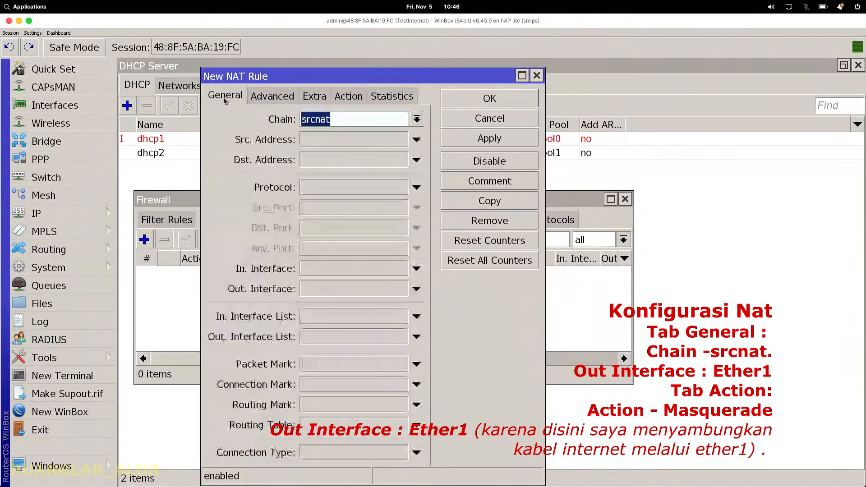
pyautogui.click(349, 97)
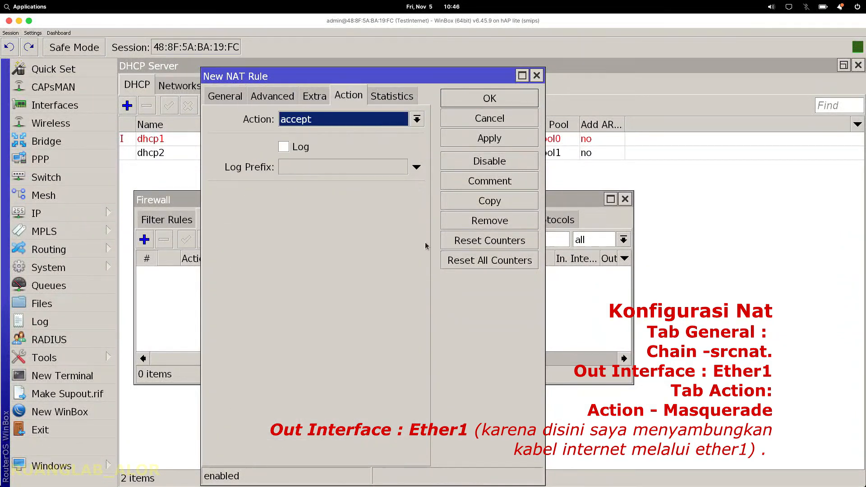
pyautogui.click(215, 98)
# Step: Keep chain srcnat, set Out. Interface to ether1, and apply the rule
pyautogui.click(416, 119)
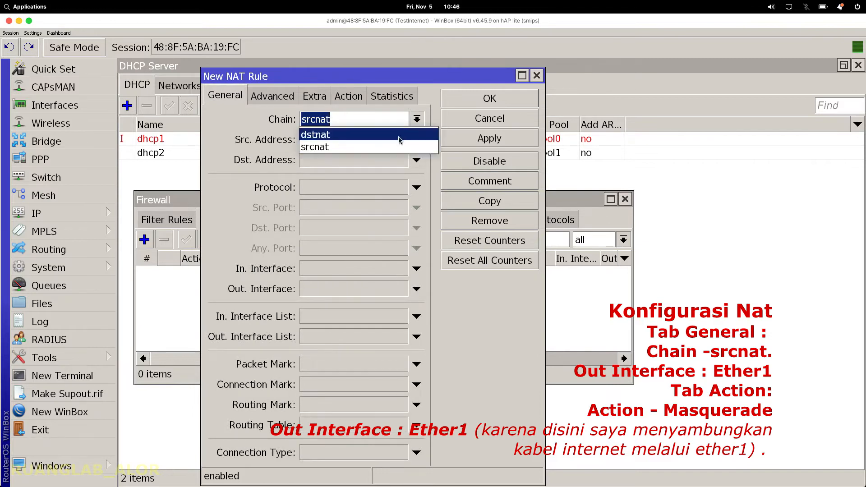
pyautogui.click(374, 147)
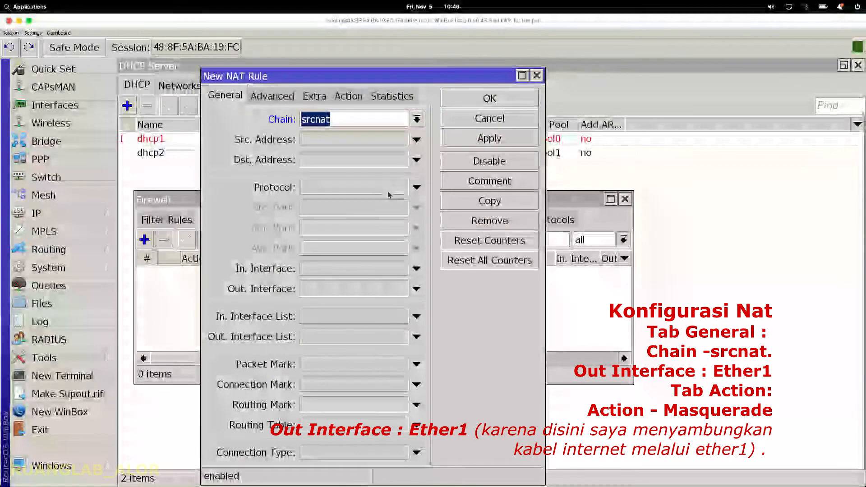
pyautogui.click(415, 294)
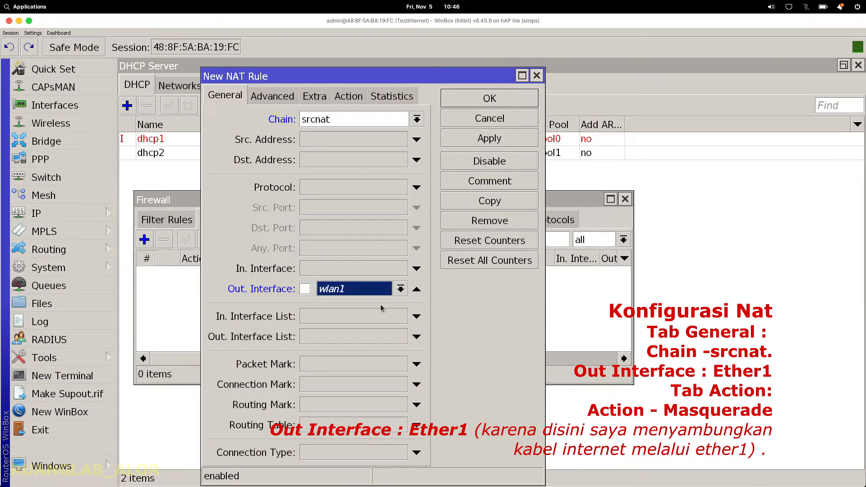
pyautogui.click(401, 289)
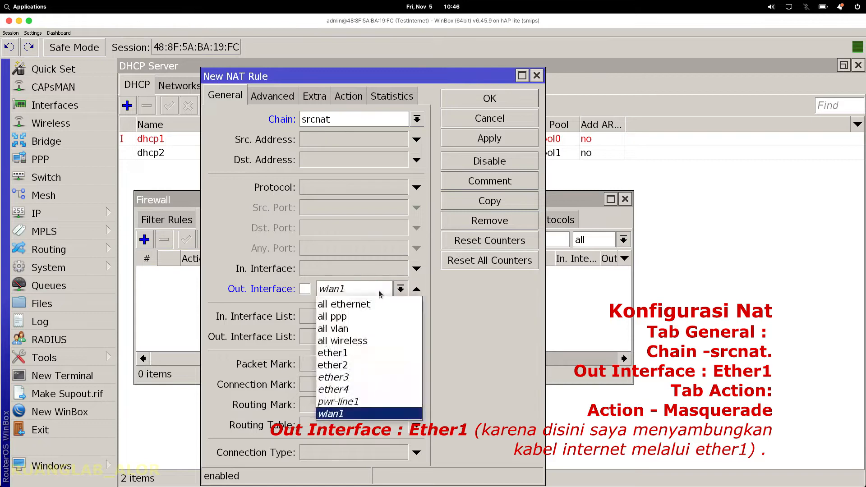
pyautogui.click(345, 353)
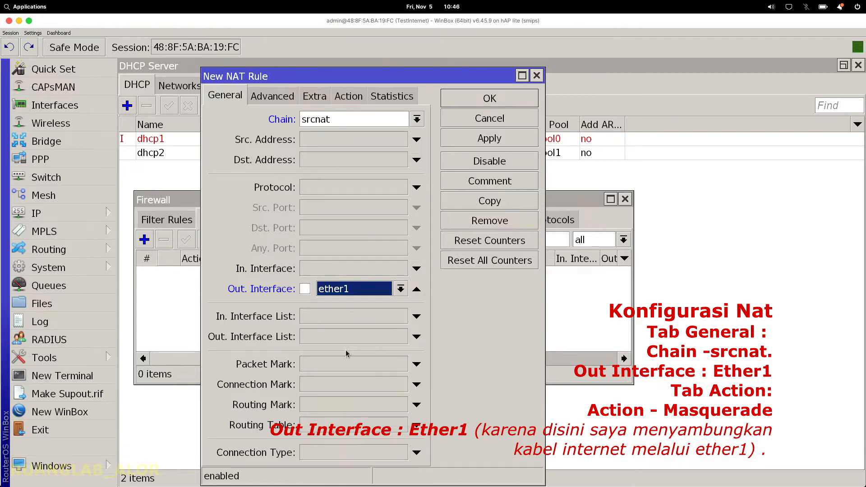
pyautogui.click(481, 141)
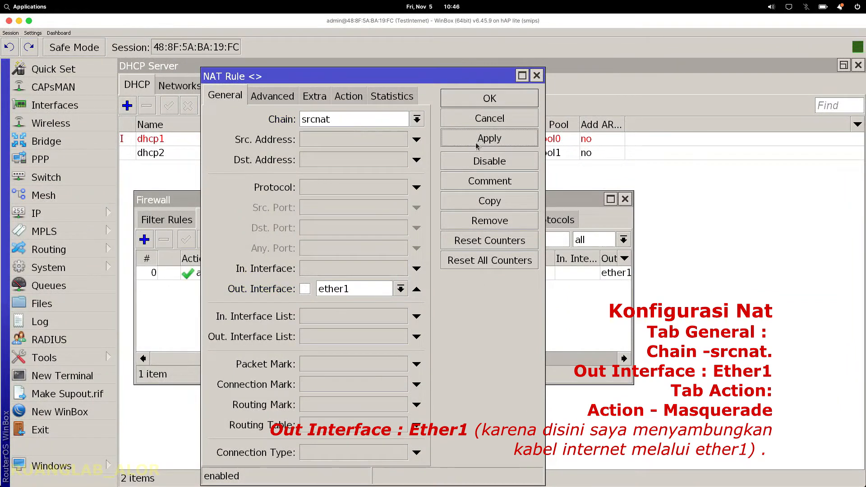
# Step: Set the srcnat ether1 rule's action to masquerade, apply it and close the dialog
pyautogui.click(351, 97)
pyautogui.click(356, 121)
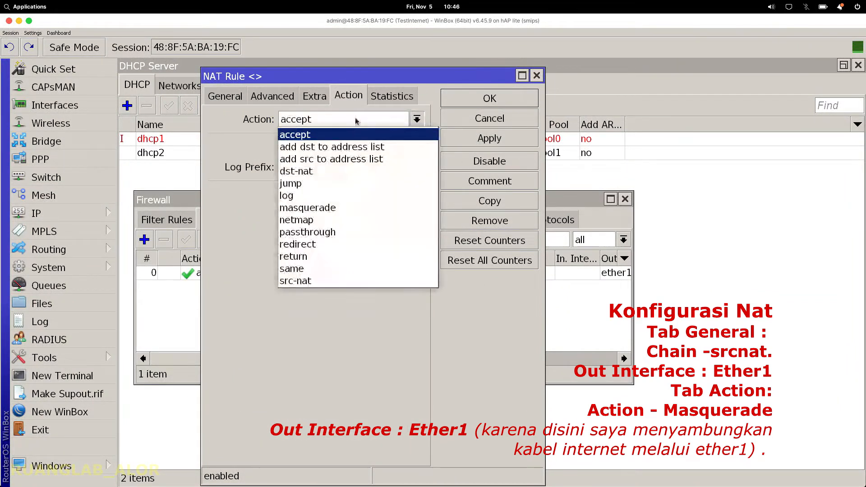
pyautogui.click(365, 208)
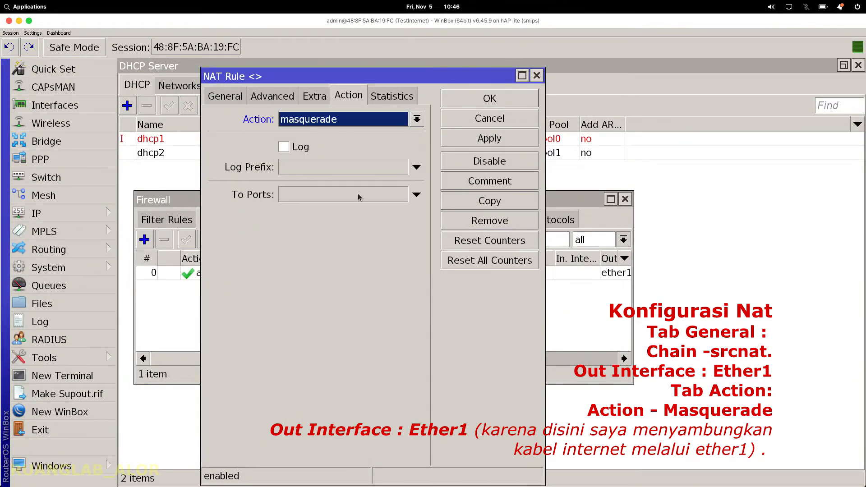
pyautogui.click(235, 100)
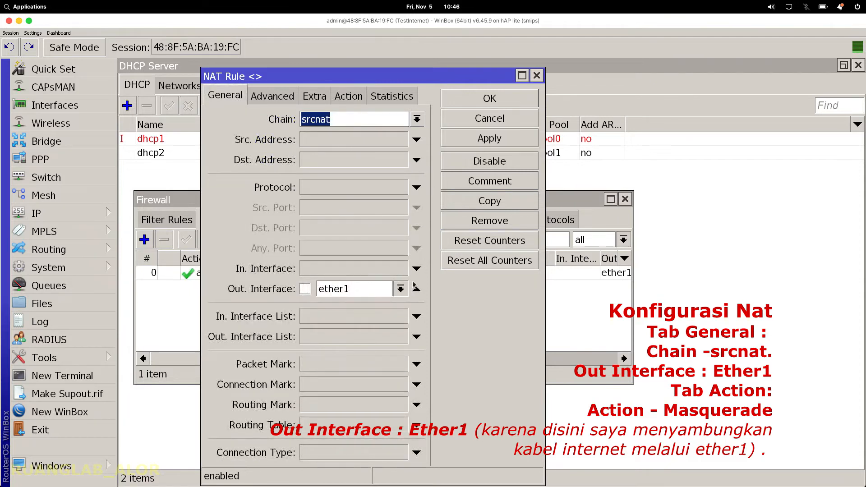
pyautogui.click(401, 289)
pyautogui.click(401, 290)
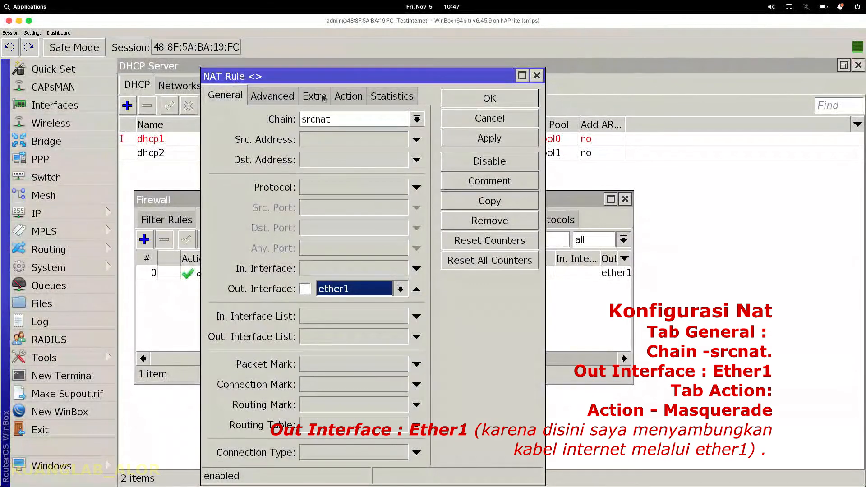
pyautogui.click(346, 100)
pyautogui.click(474, 141)
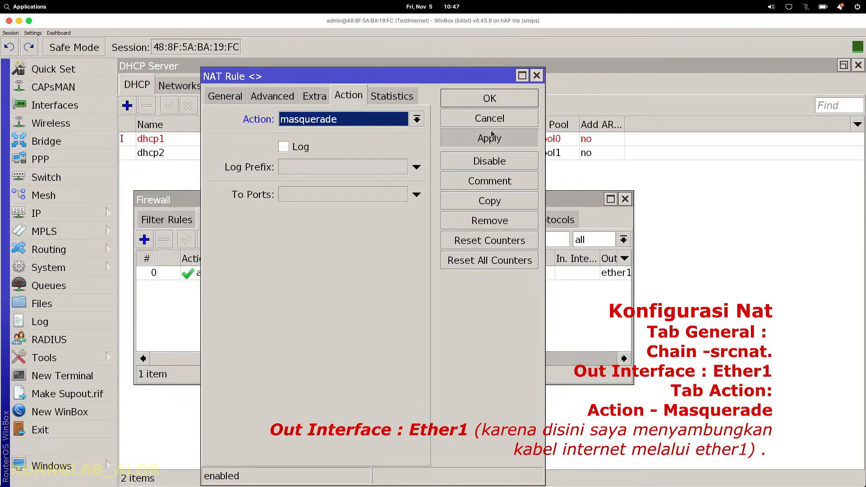
pyautogui.click(495, 100)
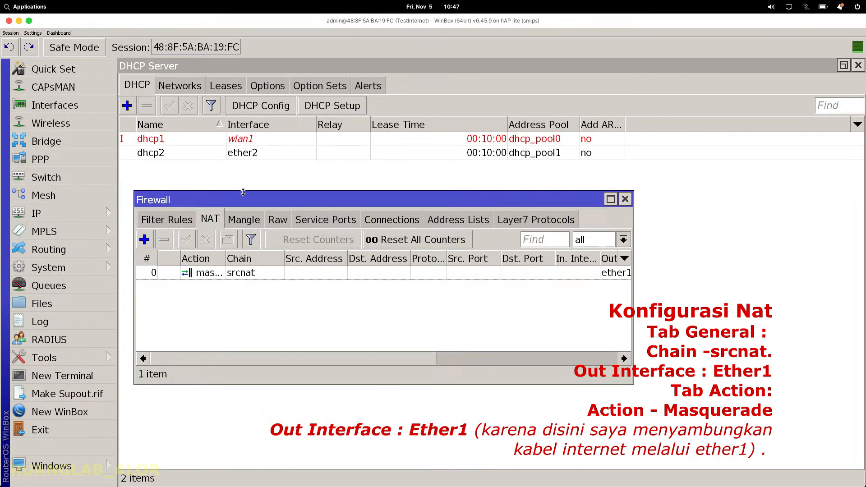
# Step: Close the Firewall window, open Wireless Tables with wlan1 selected, and view Security Profiles
pyautogui.click(625, 199)
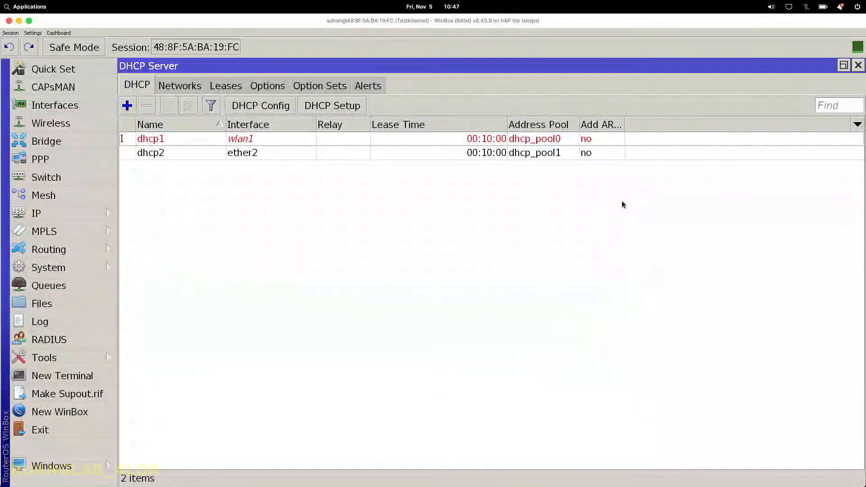
pyautogui.click(221, 140)
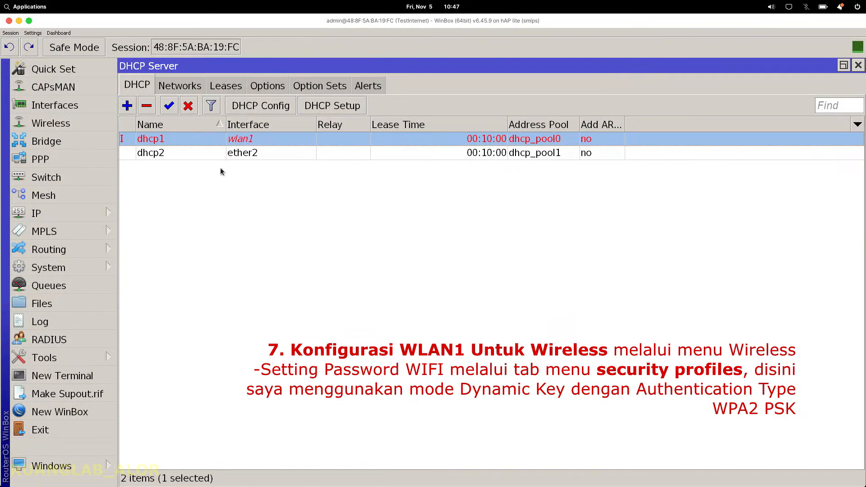
pyautogui.click(48, 123)
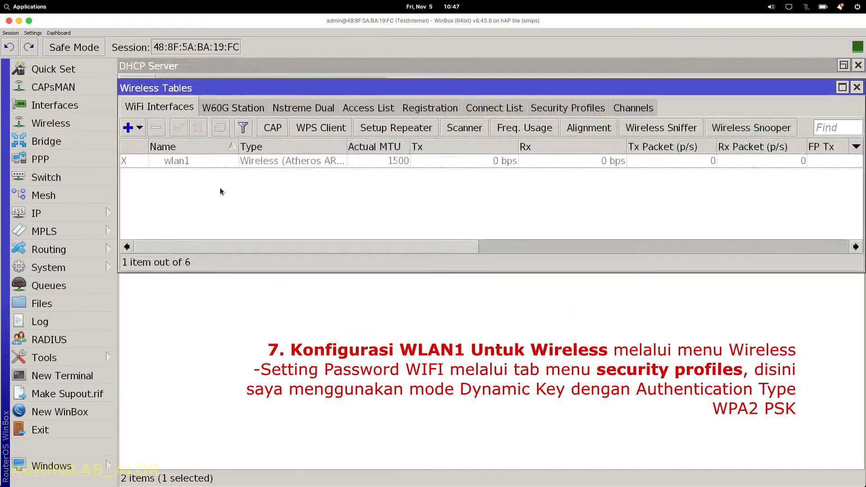
pyautogui.click(194, 161)
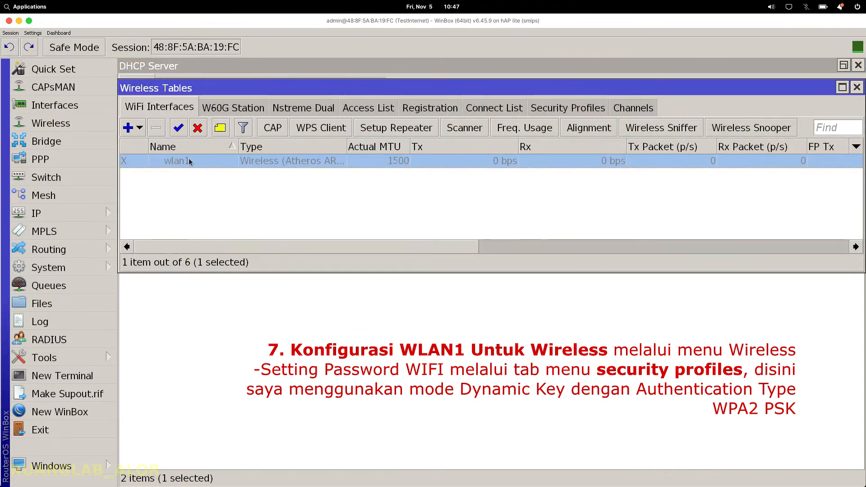
pyautogui.click(564, 109)
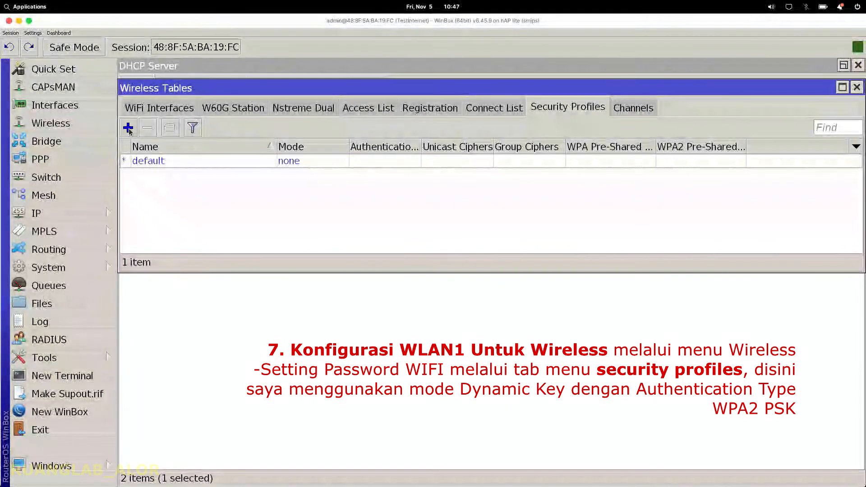
# Step: Add a profile named Password with dynamic keys, WPA2 PSK, and tkip unicast and group ciphers
pyautogui.click(128, 128)
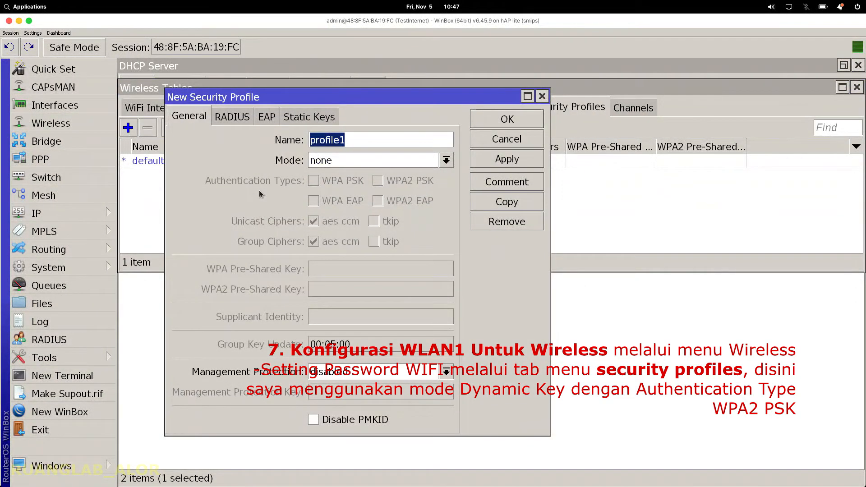
pyautogui.write('Passw')
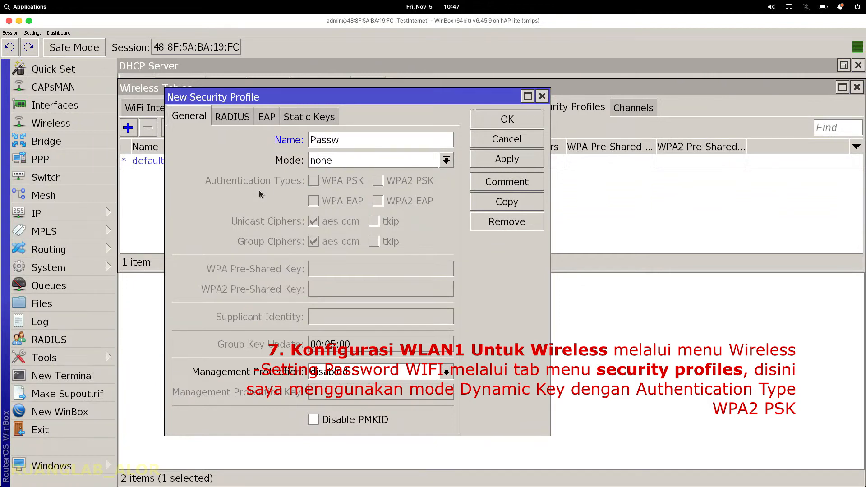
pyautogui.write('ord')
pyautogui.click(371, 163)
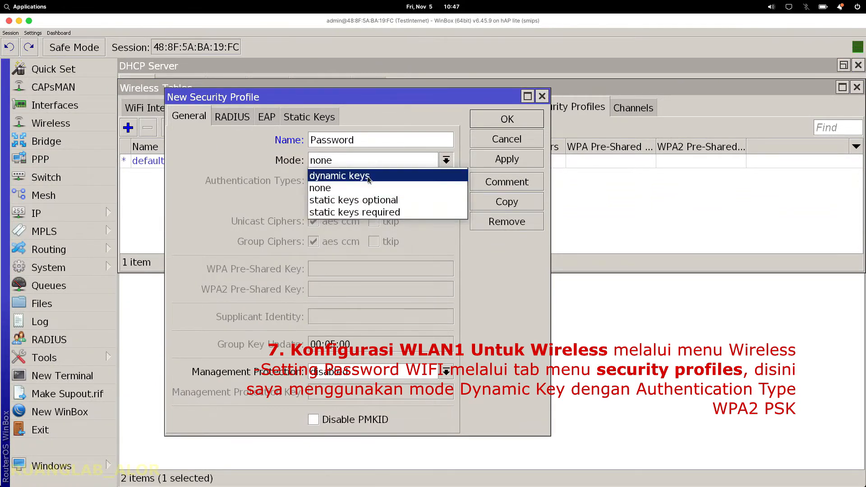
pyautogui.click(369, 175)
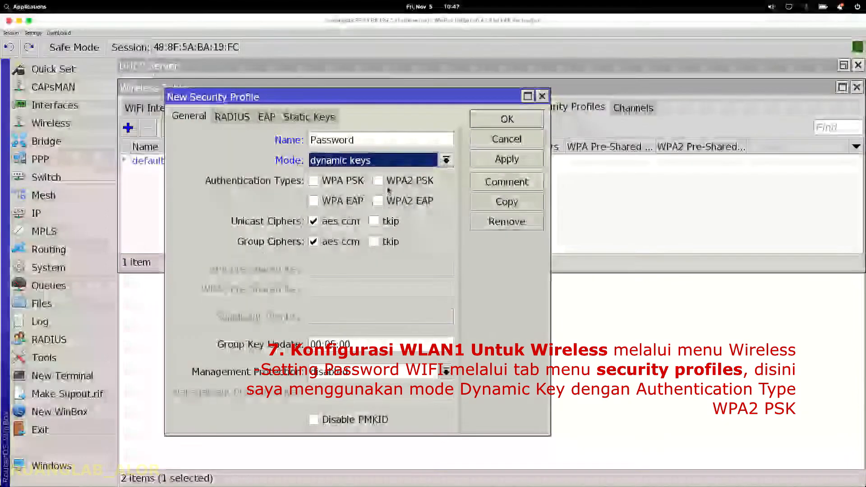
pyautogui.click(379, 181)
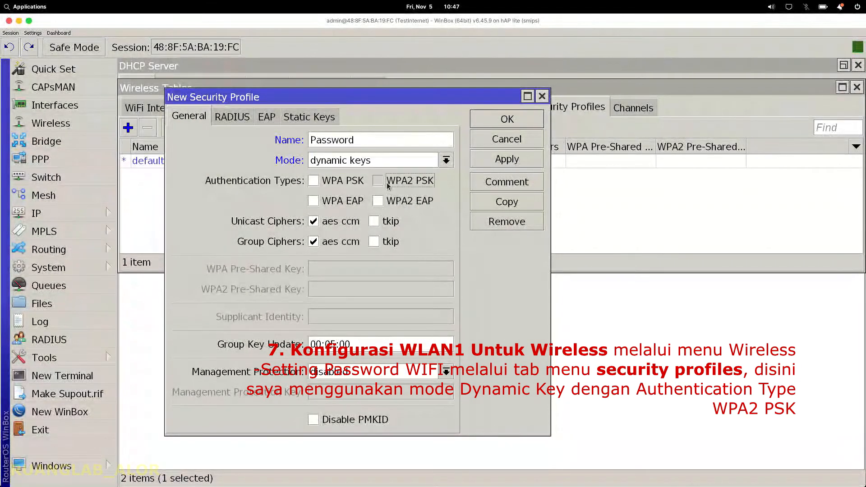
pyautogui.click(343, 223)
pyautogui.click(341, 242)
pyautogui.click(389, 222)
pyautogui.click(379, 242)
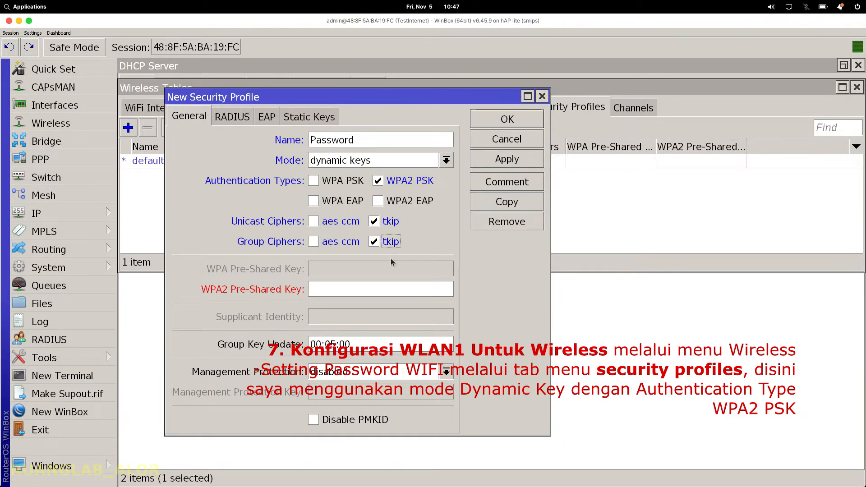
# Step: Enter the WPA2 pre-shared key, check it with the password display toggle, and save the profile
pyautogui.click(331, 294)
pyautogui.write('12345678')
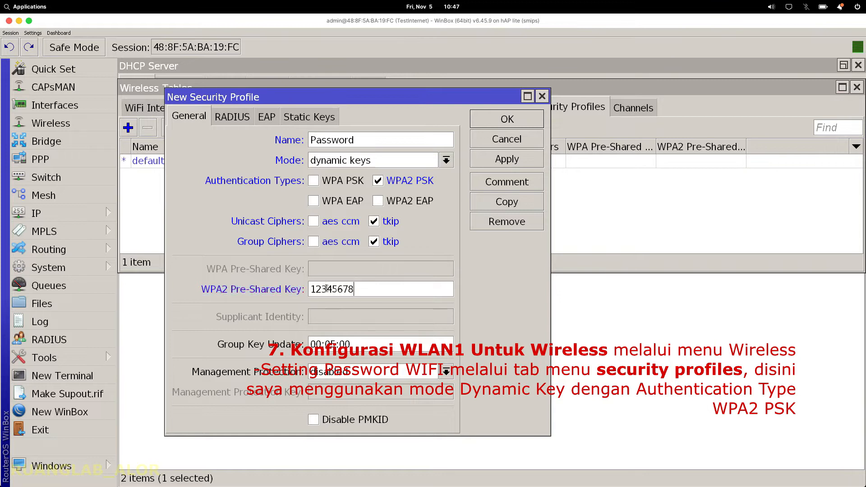
pyautogui.doubleClick(370, 289)
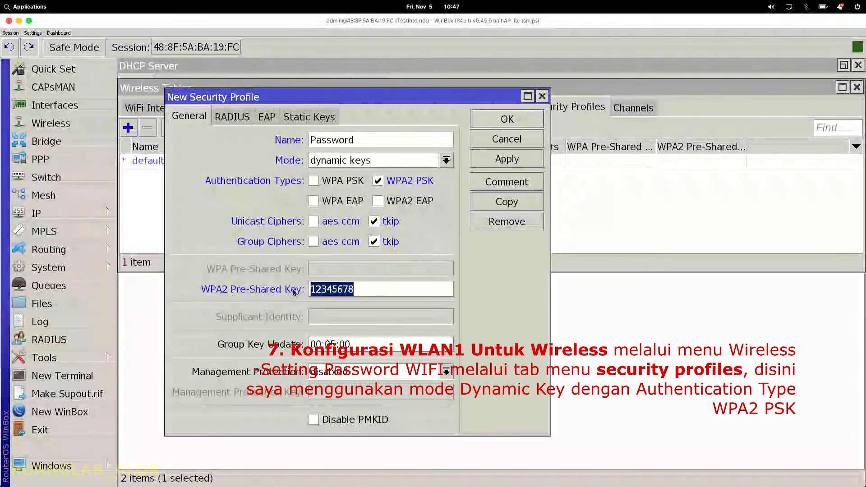
pyautogui.click(32, 33)
pyautogui.click(50, 50)
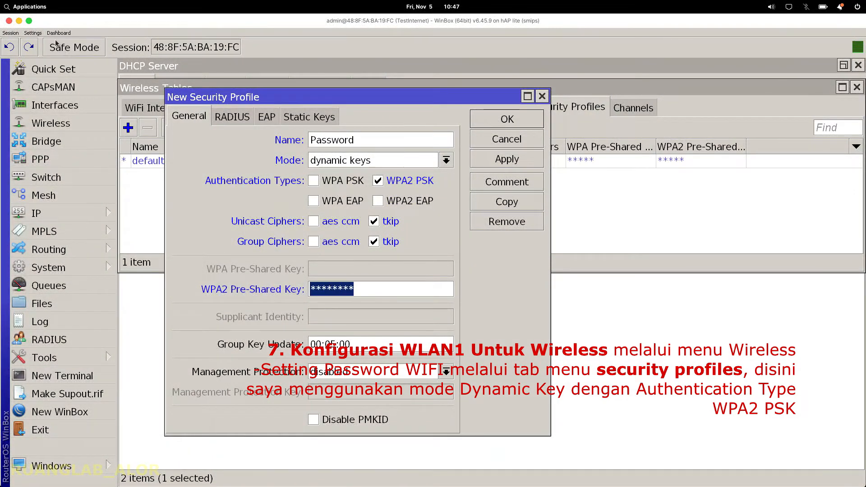
pyautogui.click(41, 35)
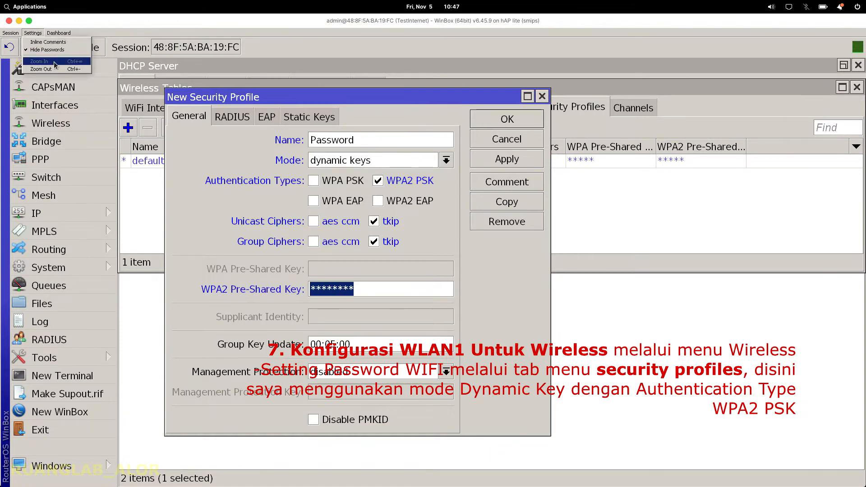
pyautogui.click(60, 50)
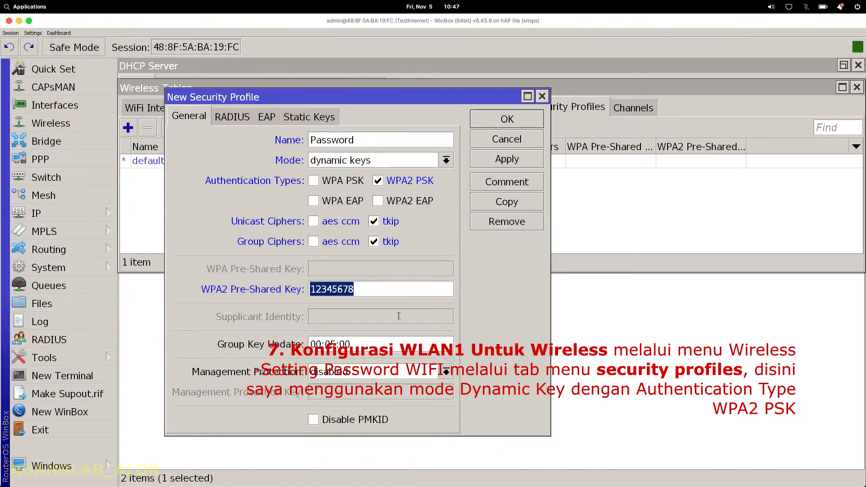
pyautogui.click(363, 294)
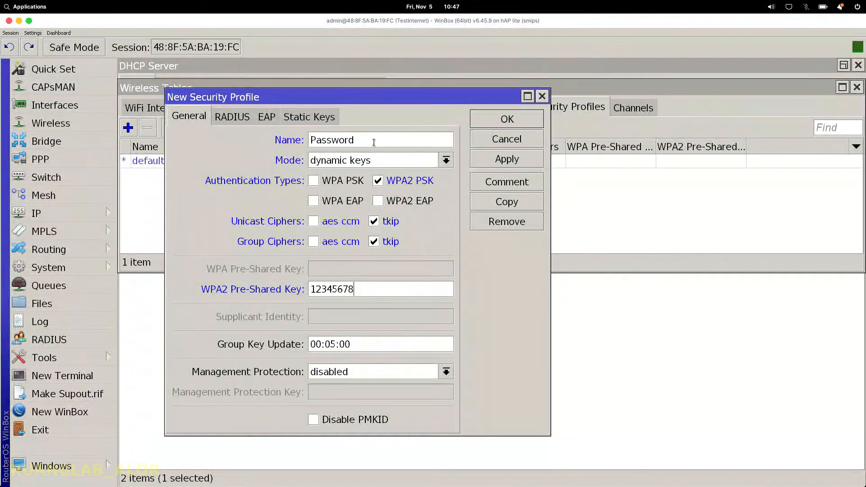
pyautogui.click(374, 142)
pyautogui.click(499, 169)
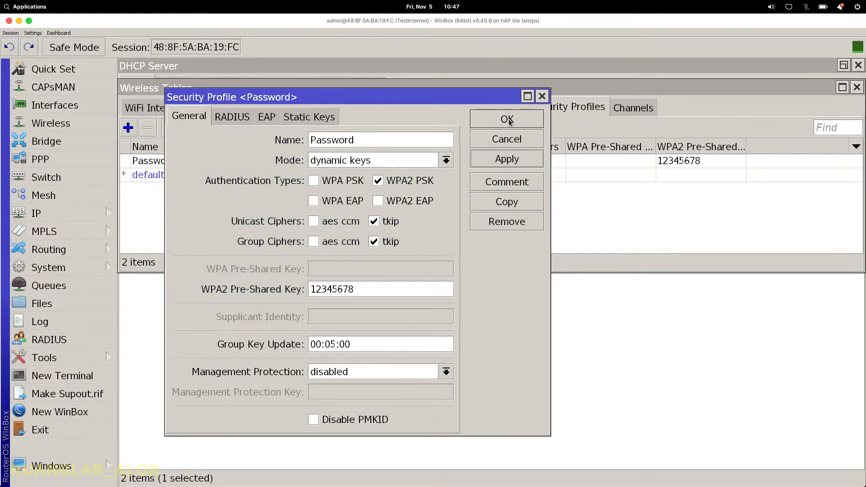
pyautogui.click(507, 120)
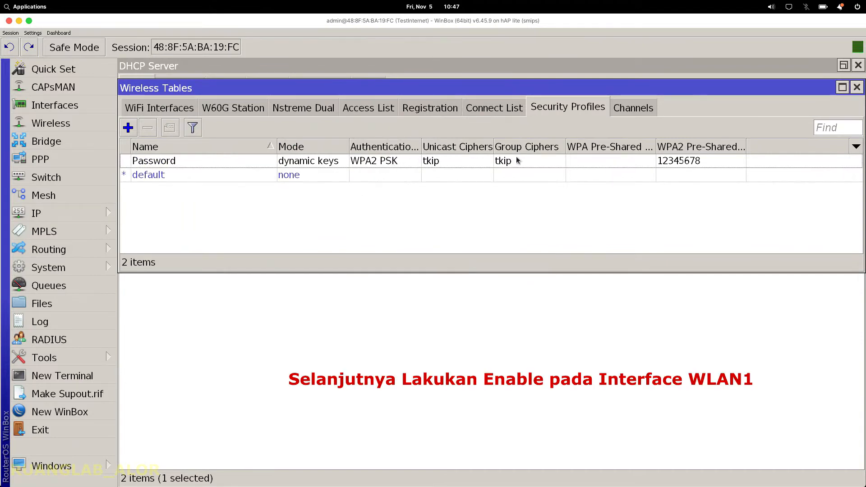
# Step: Enable wlan1 from the WiFi Interfaces list
pyautogui.click(204, 163)
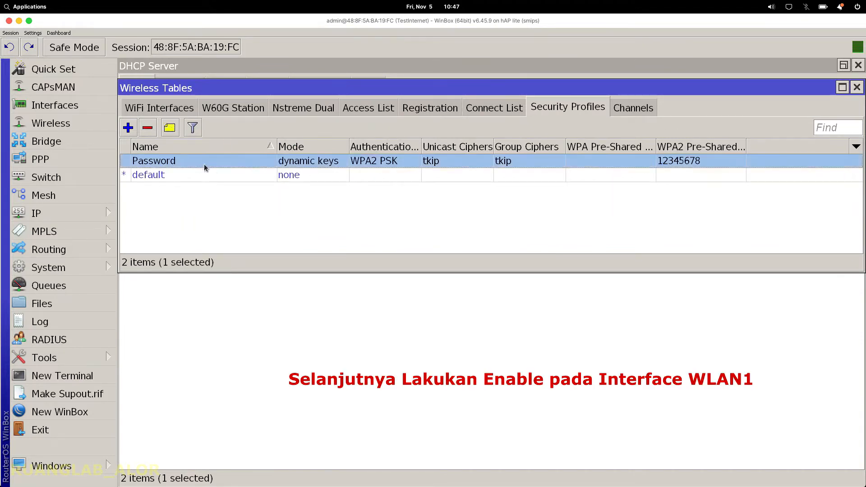
pyautogui.click(142, 111)
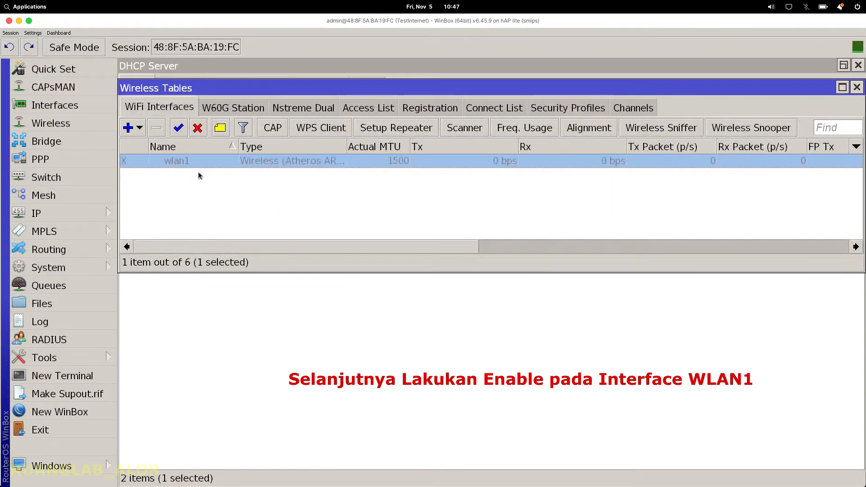
pyautogui.click(229, 177)
pyautogui.click(230, 161)
pyautogui.click(178, 128)
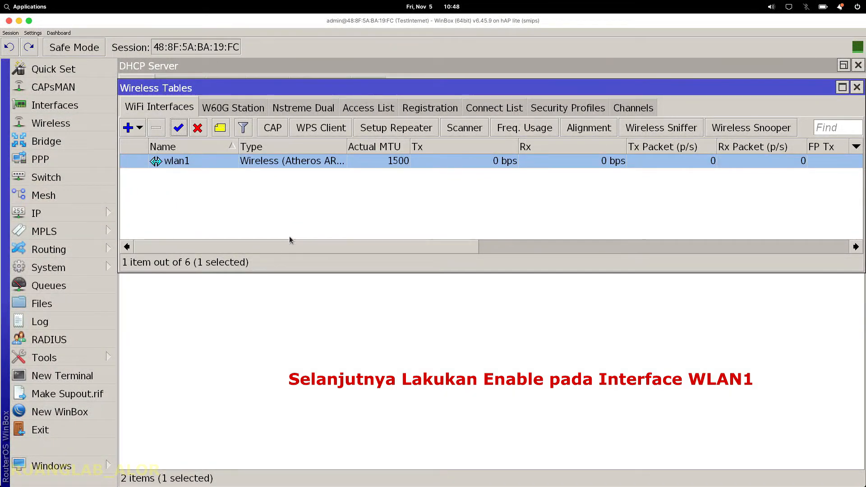
# Step: Open wlan1's interface dialog on its Wireless tab
pyautogui.doubleClick(295, 164)
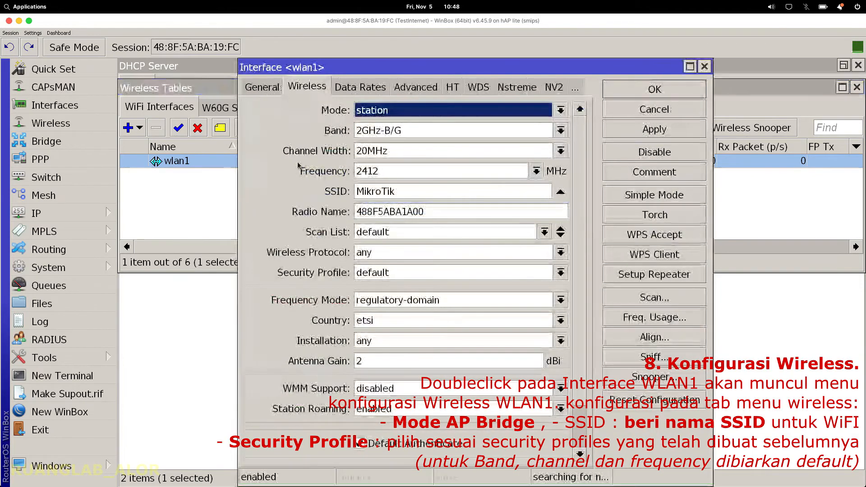
pyautogui.moveTo(339, 67); pyautogui.dragTo(462, 70)
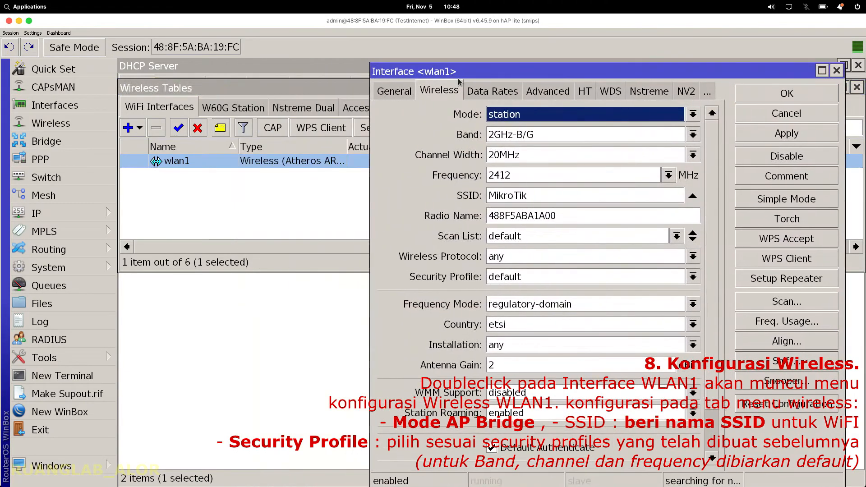
pyautogui.click(405, 91)
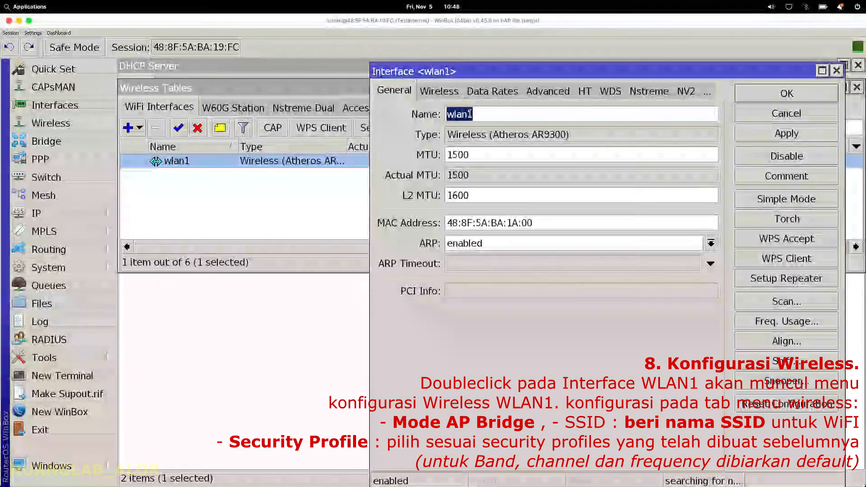
pyautogui.click(452, 96)
pyautogui.moveTo(453, 71); pyautogui.dragTo(364, 67)
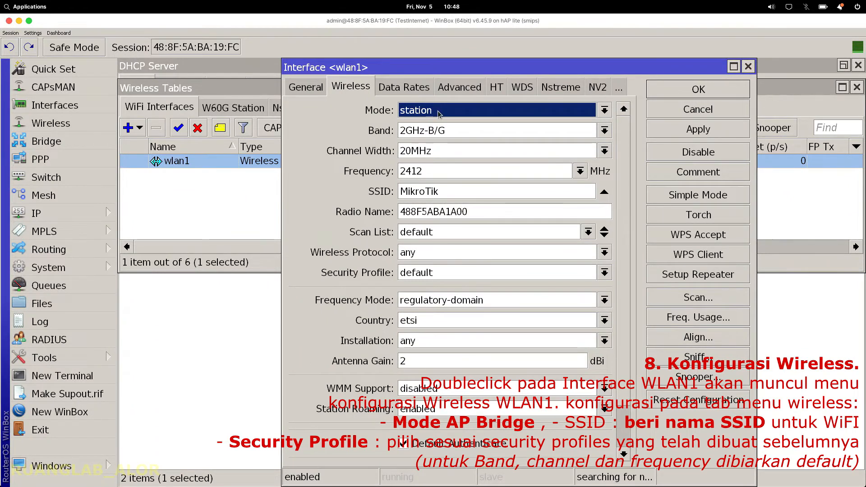
# Step: Set wlan1's mode to ap bridge and replace the MikroTik SSID with 'WirelessRuang 1'
pyautogui.click(440, 113)
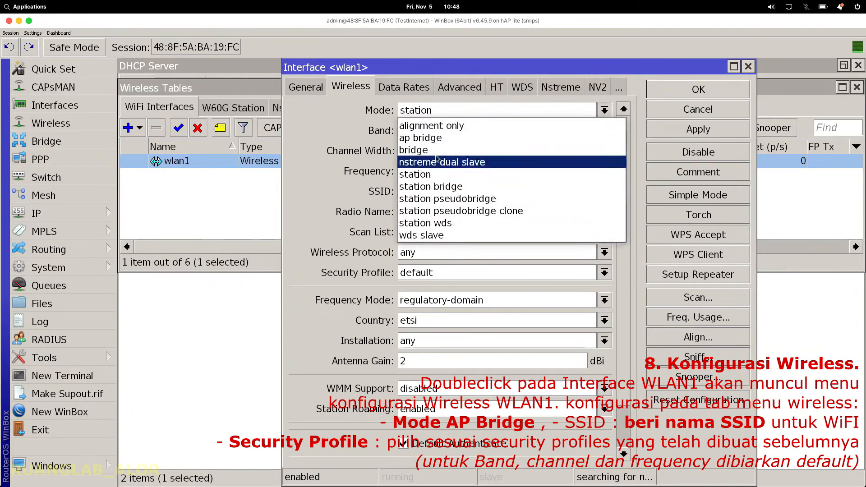
pyautogui.click(444, 139)
pyautogui.moveTo(447, 193); pyautogui.dragTo(366, 199)
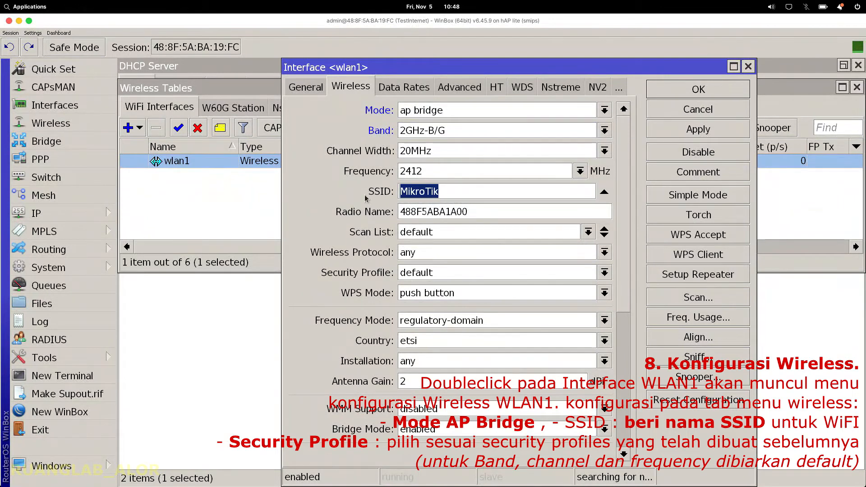
pyautogui.write('Wireless')
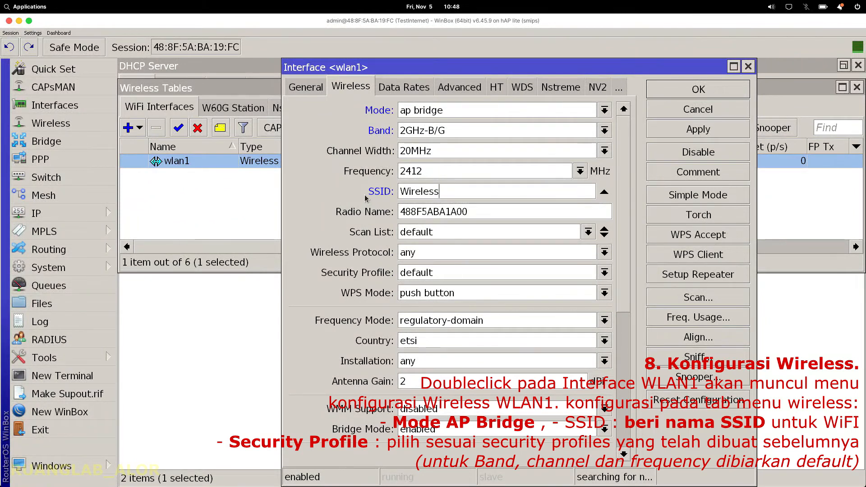
pyautogui.write('Ruang')
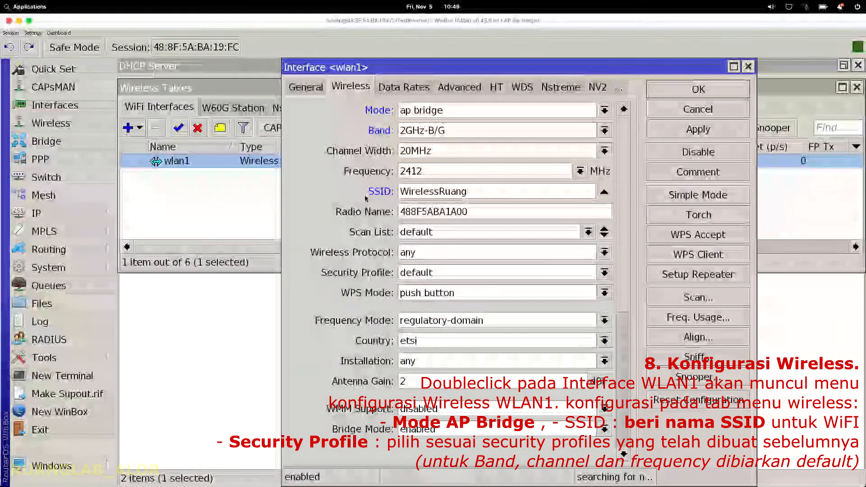
pyautogui.write(' 1')
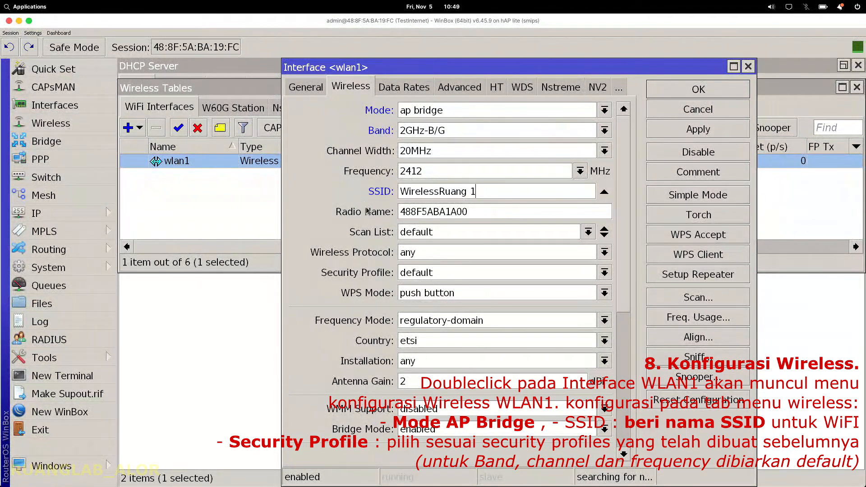
# Step: Correct the SSID to 'Wireless Ruang 1' and leave the wireless protocol at any
pyautogui.click(441, 193)
pyautogui.moveTo(463, 212); pyautogui.dragTo(494, 206)
pyautogui.click(488, 212)
pyautogui.click(435, 256)
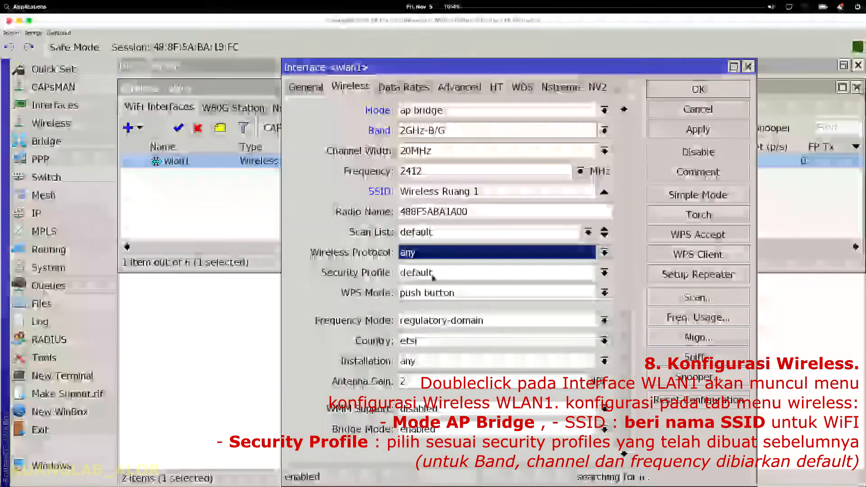
pyautogui.click(441, 255)
pyautogui.click(441, 256)
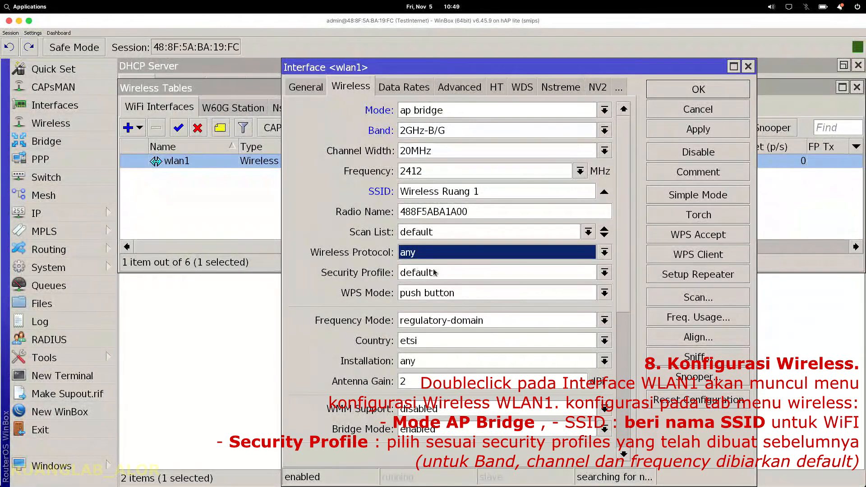
# Step: Assign the Password security profile to wlan1, apply, and close the dialog
pyautogui.click(434, 275)
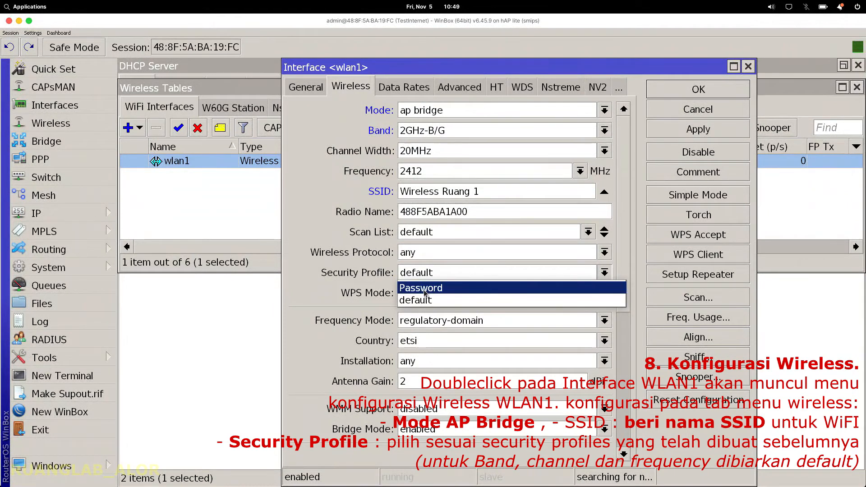
pyautogui.click(424, 292)
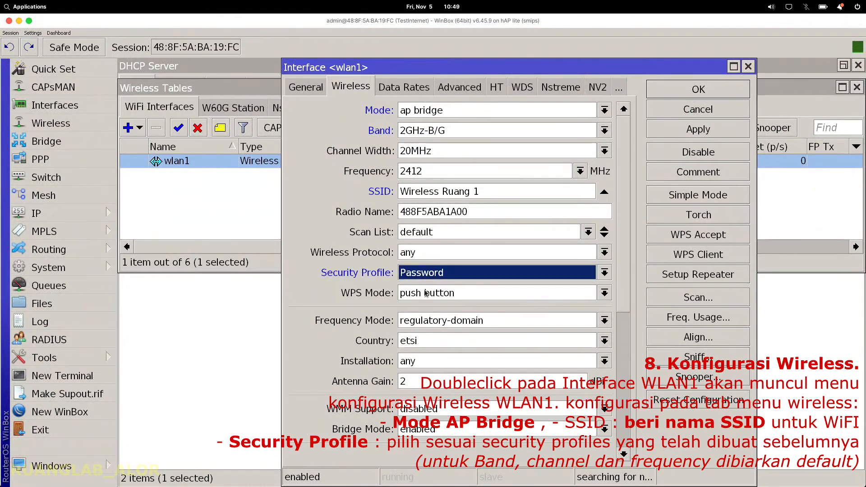
pyautogui.click(532, 273)
pyautogui.click(481, 289)
pyautogui.click(697, 130)
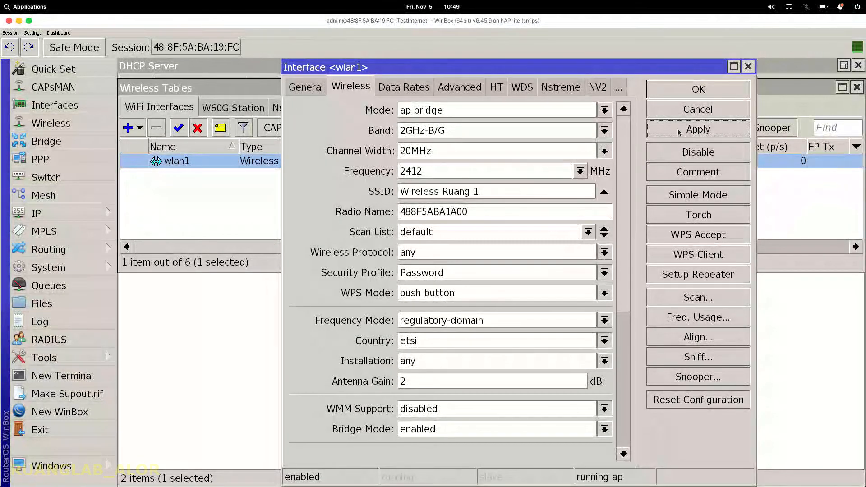
pyautogui.click(687, 95)
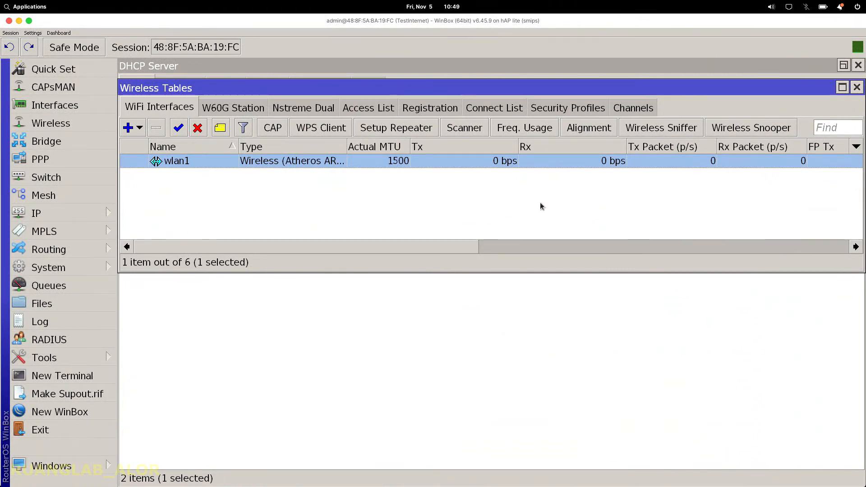
pyautogui.click(70, 380)
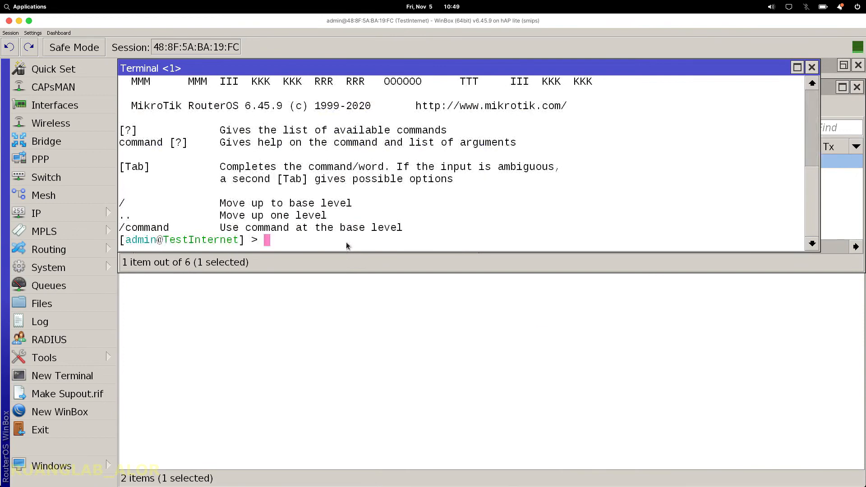
pyautogui.write('ping 8.8.8.8')
pyautogui.press('Return')
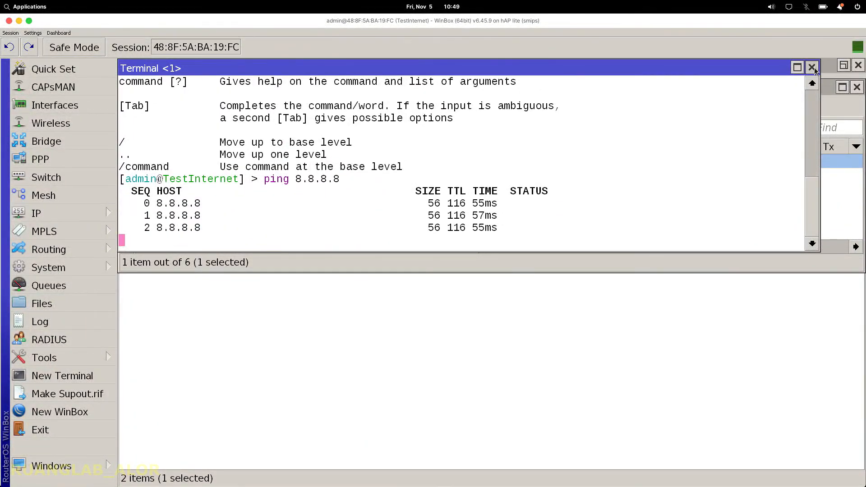
pyautogui.click(813, 68)
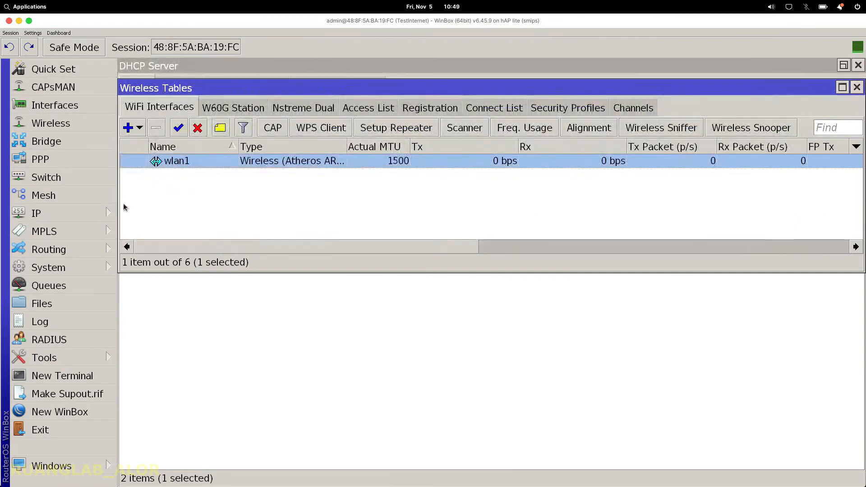
# Step: Join the Wireless Ruang 1 network from the tray, entering and verifying its WPA2 password
pyautogui.click(789, 7)
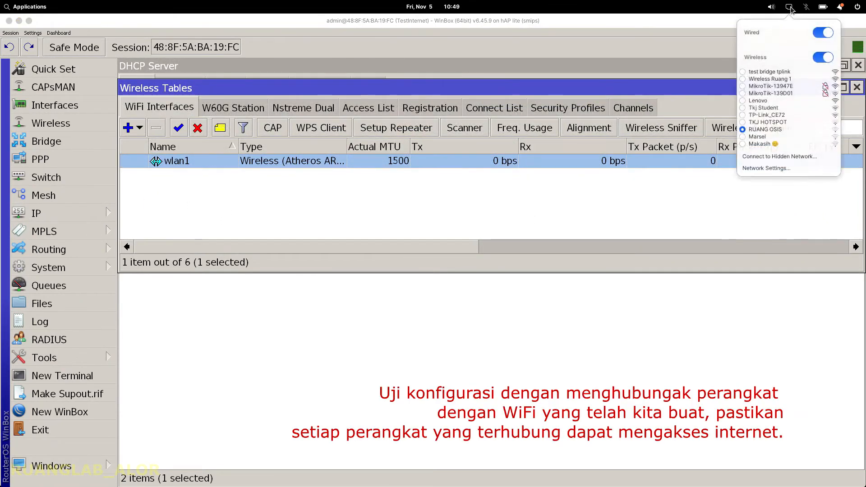
pyautogui.click(767, 79)
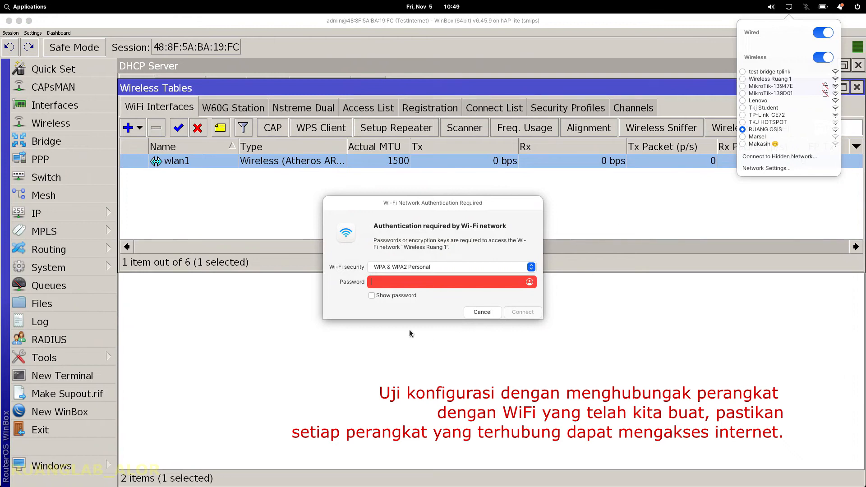
pyautogui.write('****')
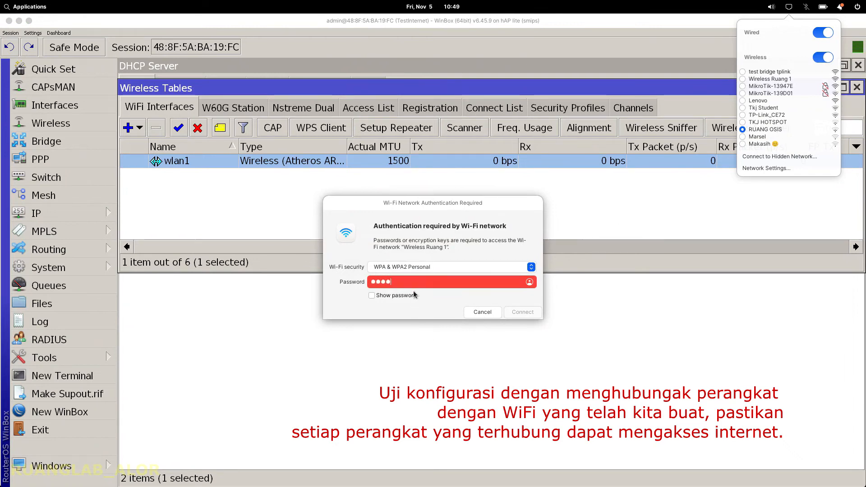
pyautogui.write('5678')
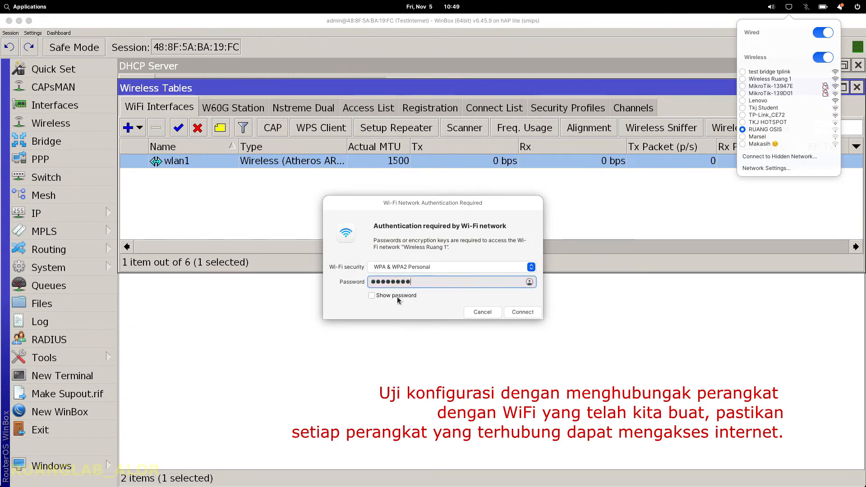
pyautogui.click(398, 297)
pyautogui.moveTo(377, 282); pyautogui.dragTo(424, 283)
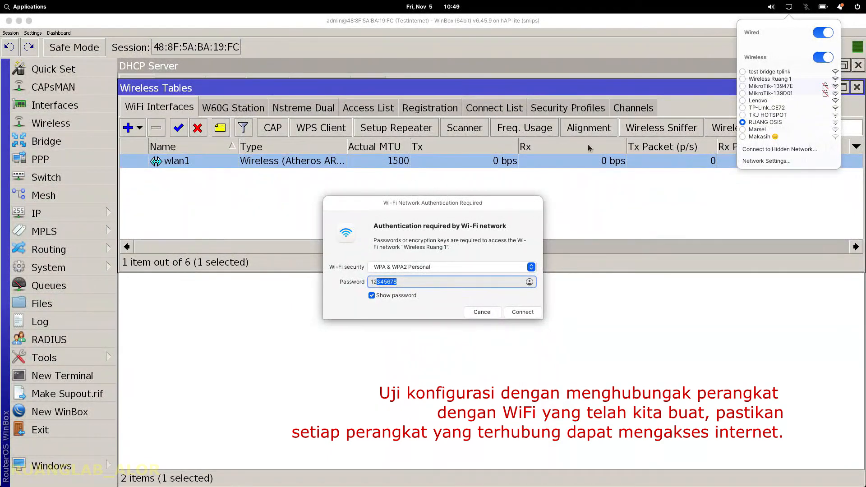
pyautogui.click(518, 314)
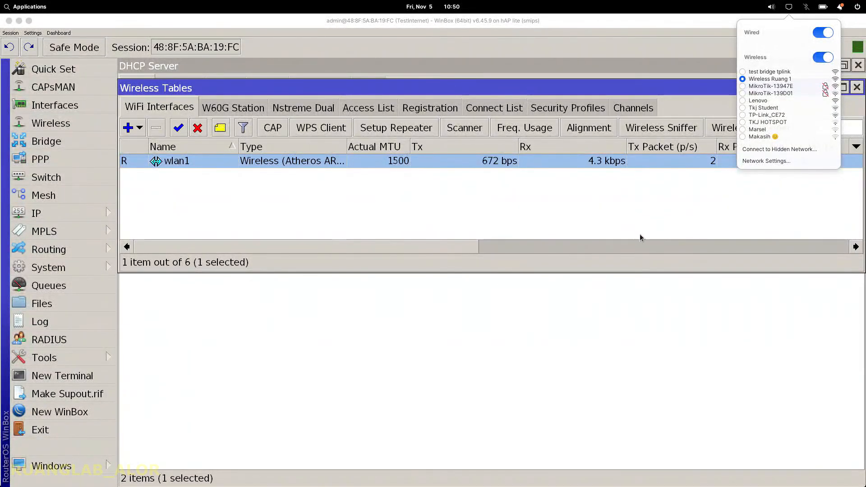
# Step: Close the Wi-Fi list and view the connected client in the wlan1 Registration table
pyautogui.click(637, 210)
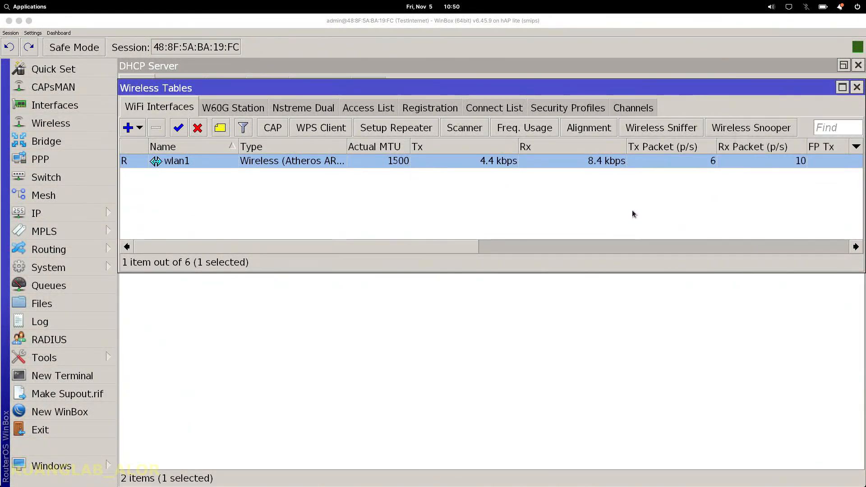
pyautogui.click(419, 111)
pyautogui.click(227, 162)
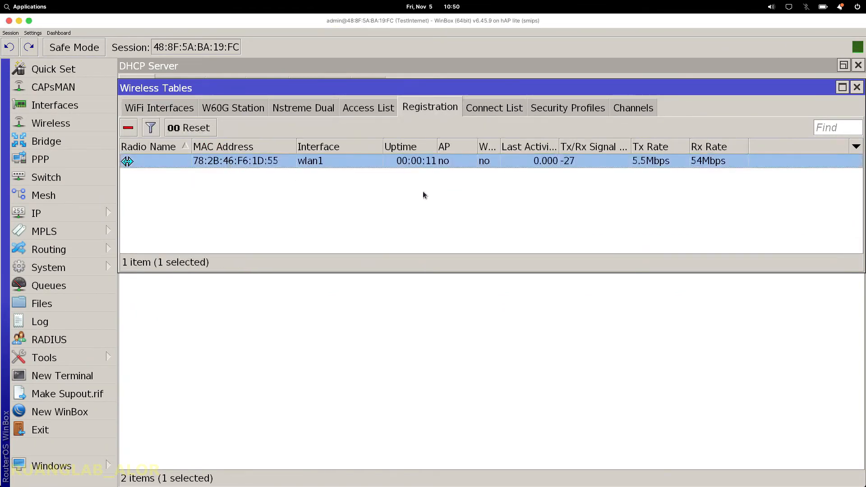
pyautogui.moveTo(382, 146); pyautogui.dragTo(352, 147)
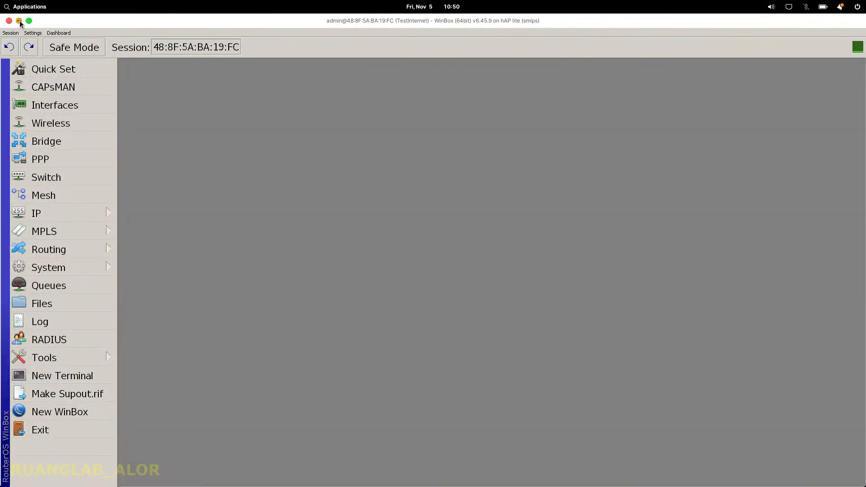
# Step: Hide WinBox and search Google for 'test' in Chrome
pyautogui.click(20, 22)
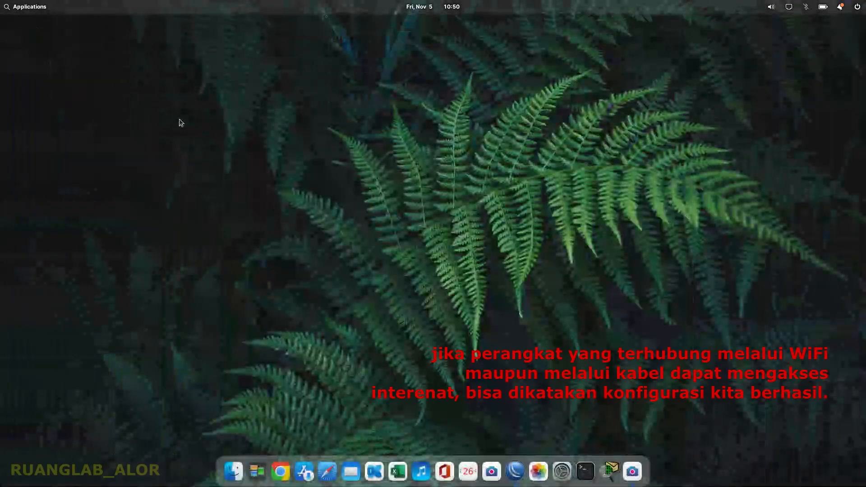
pyautogui.click(284, 479)
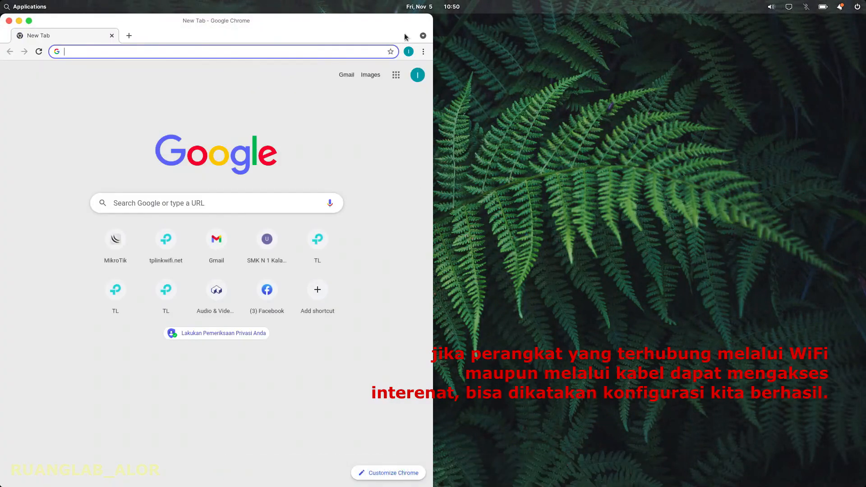
pyautogui.write('test')
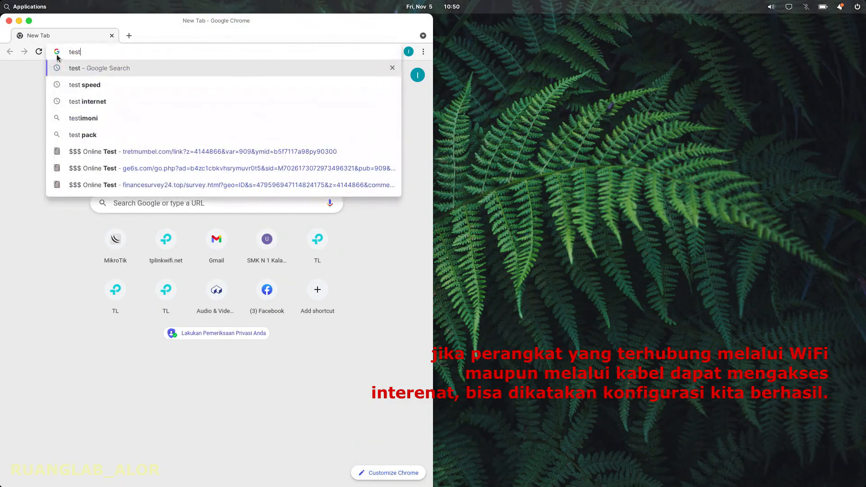
pyautogui.press('Return')
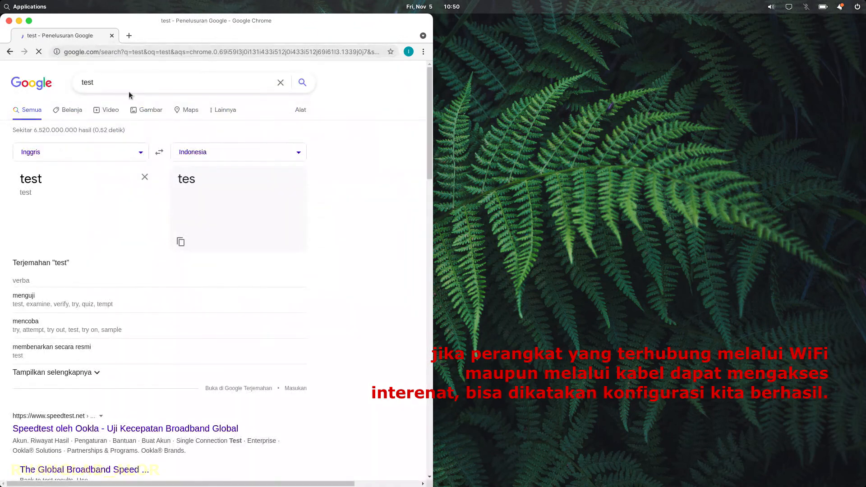
# Step: Maximize Chrome, search 'internet', dismiss the location prompt and view the image results
pyautogui.click(28, 21)
pyautogui.scroll(-1, 180, 181)
pyautogui.scroll(1, 147, 131)
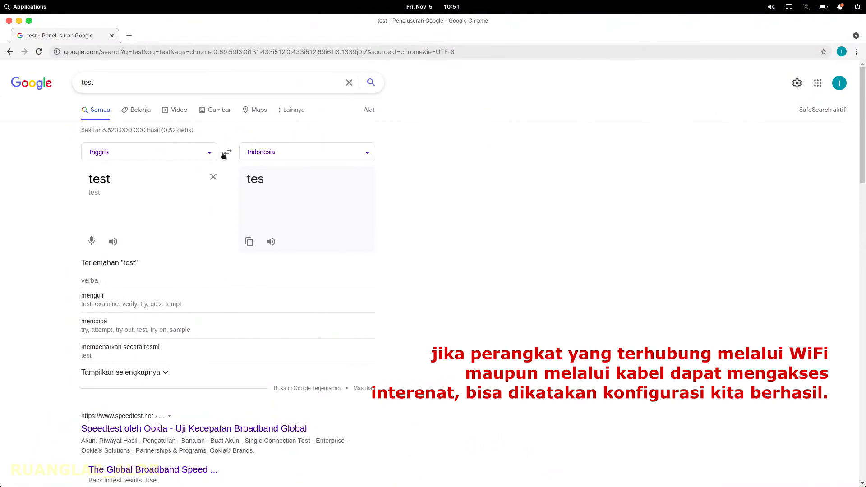
pyautogui.hotkey('ctrl', 'a')
pyautogui.write('internet')
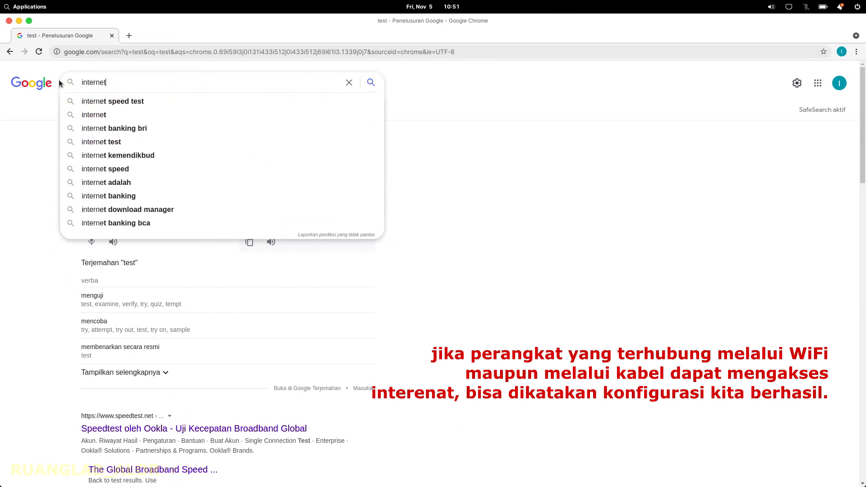
pyautogui.press('Return')
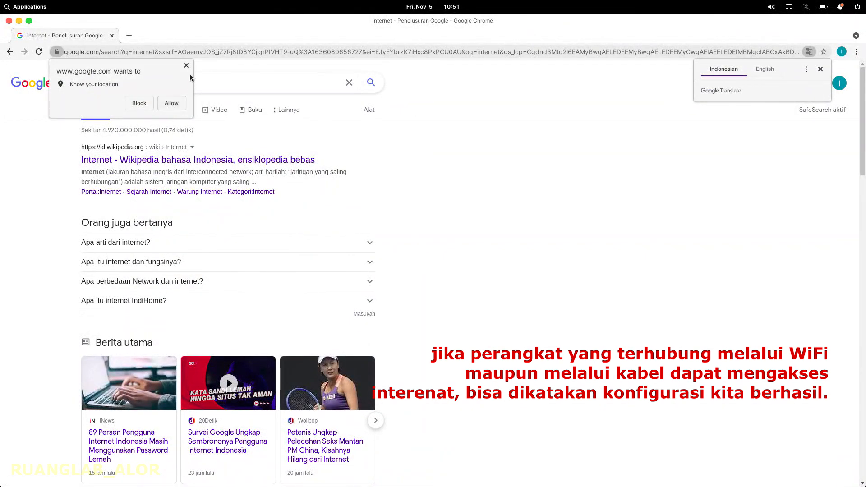
pyautogui.click(186, 66)
pyautogui.click(181, 110)
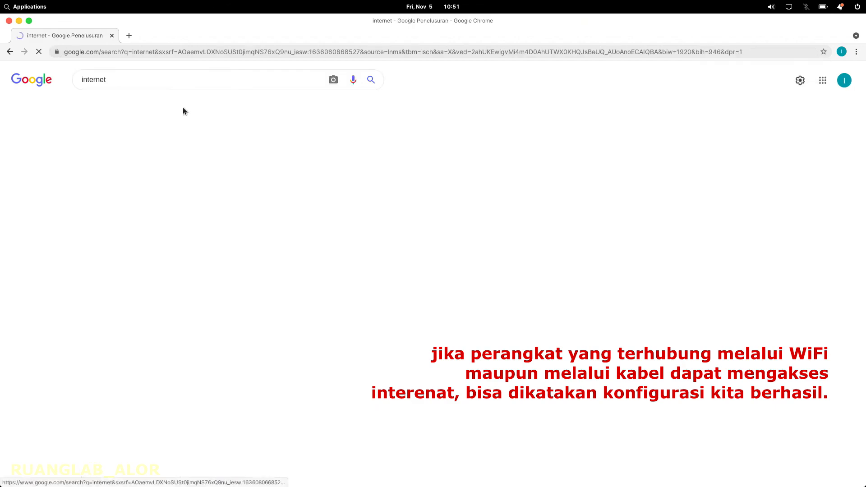
pyautogui.scroll(-1, 433, 271)
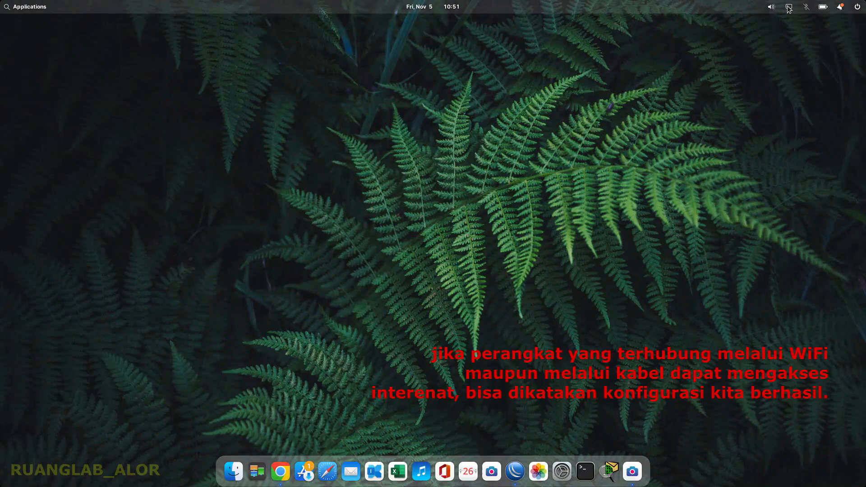
# Step: Ping google.com from Terminal and stop it after 4 of 5 replies
pyautogui.click(585, 472)
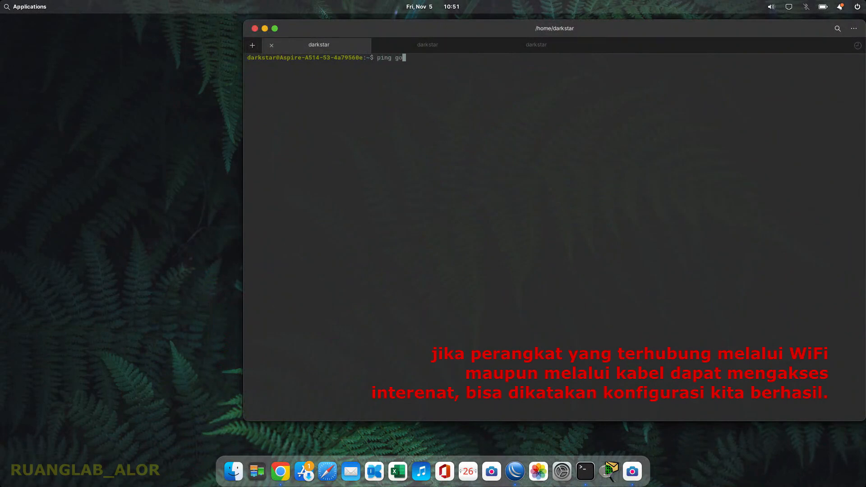
pyautogui.write('ping googe')
pyautogui.press('BackSpace')
pyautogui.write('le.com')
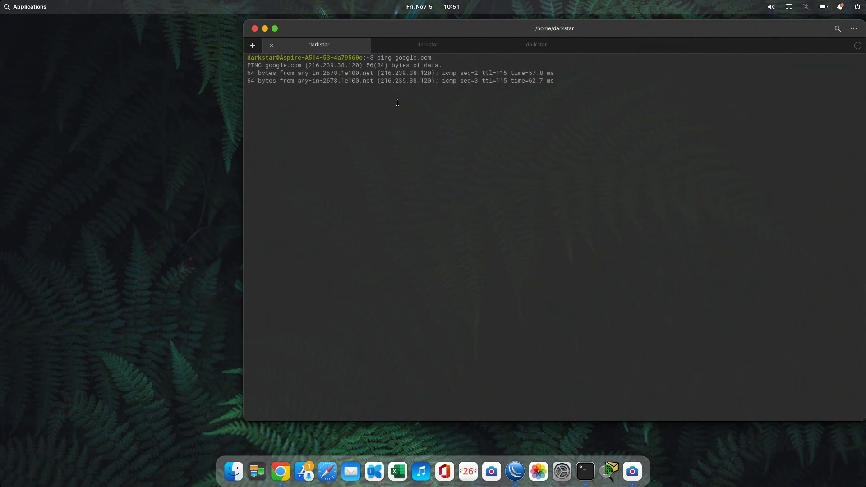
pyautogui.hotkey('ctrl', 'c')
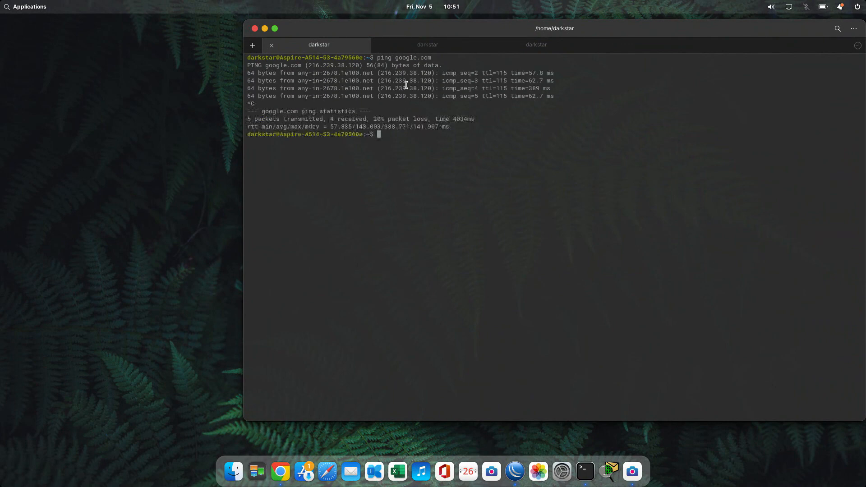